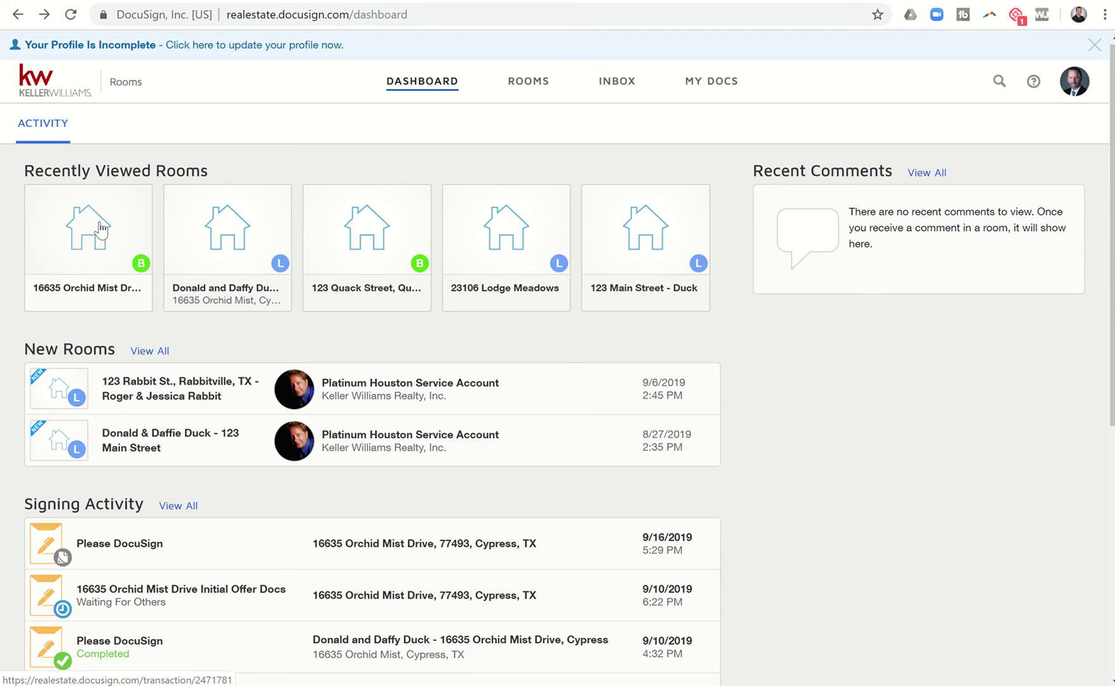
click(100, 229)
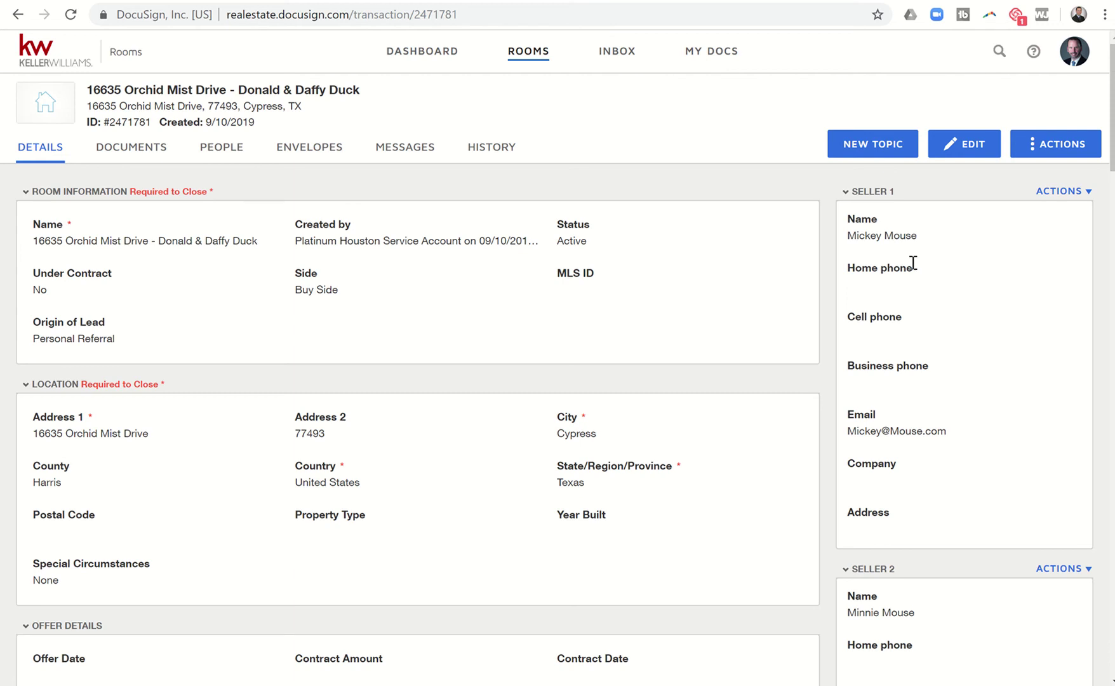
scroll(913, 263, down, 5)
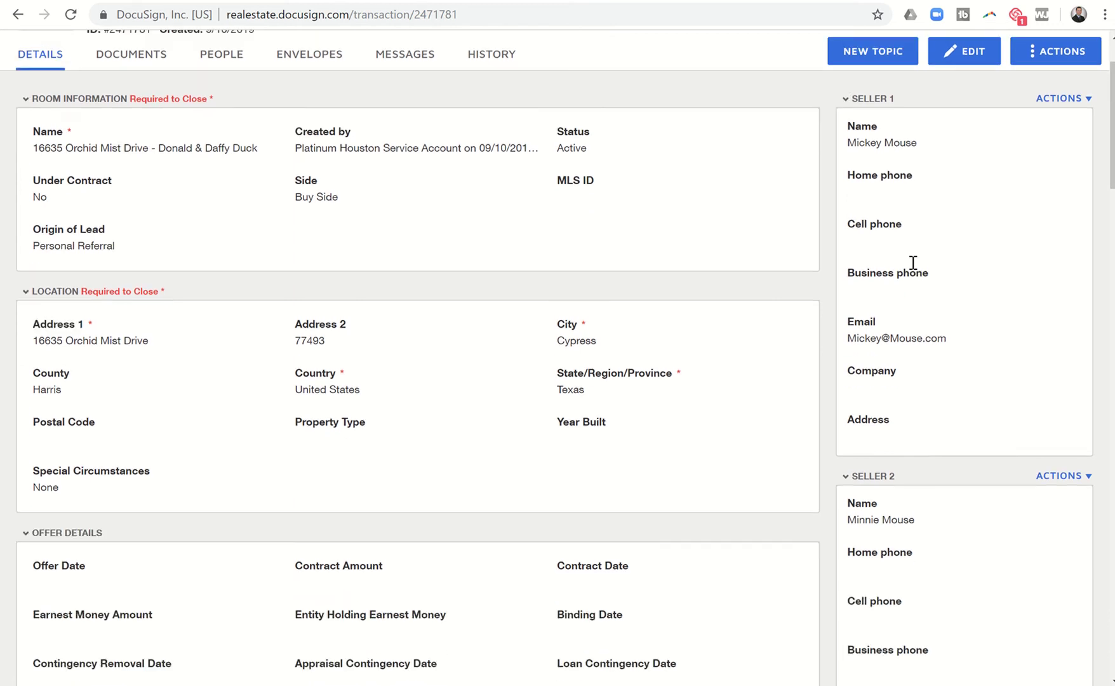
scroll(912, 262, down, 6)
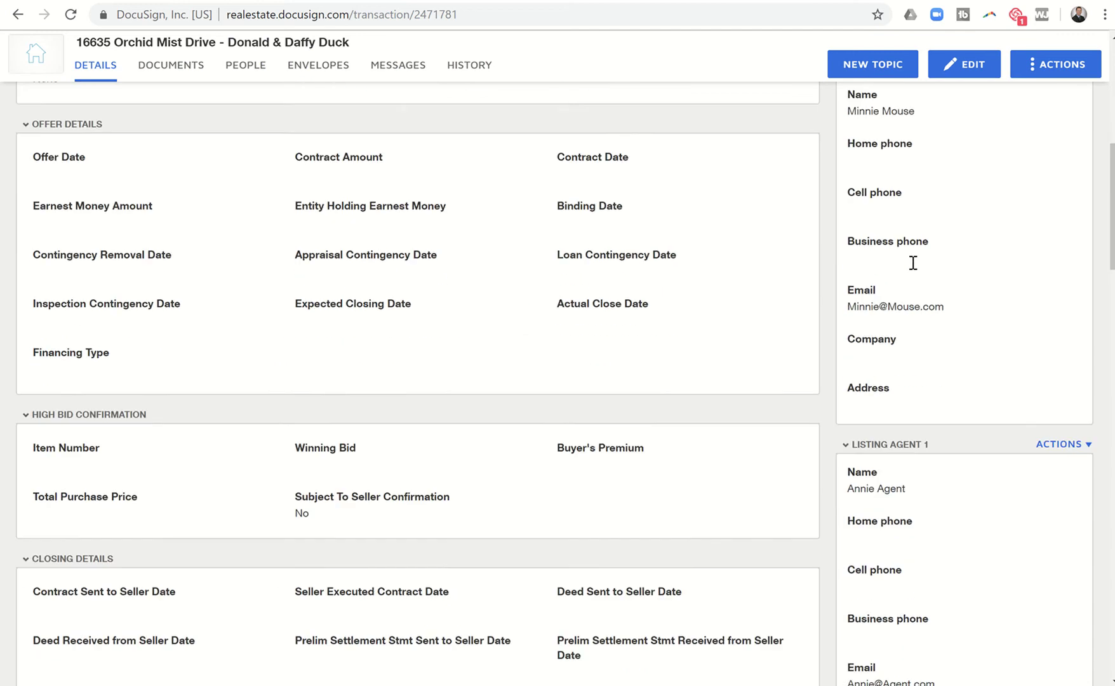
scroll(913, 262, down, 9)
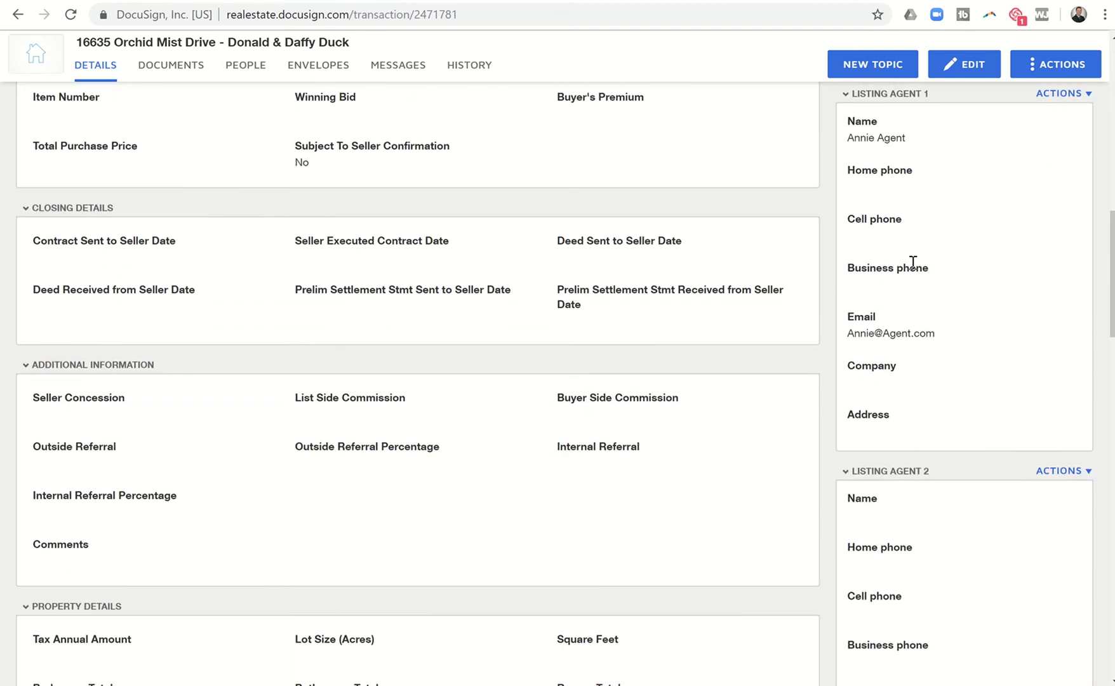
scroll(913, 262, down, 3)
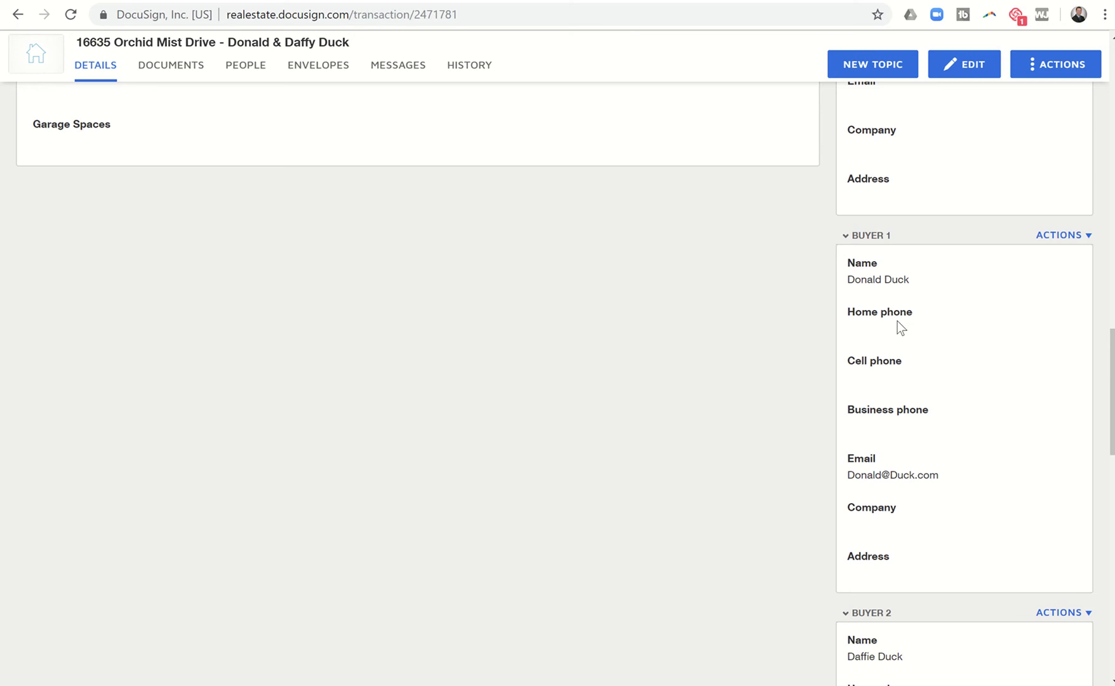
scroll(898, 321, down, 4)
scroll(904, 511, down, 1)
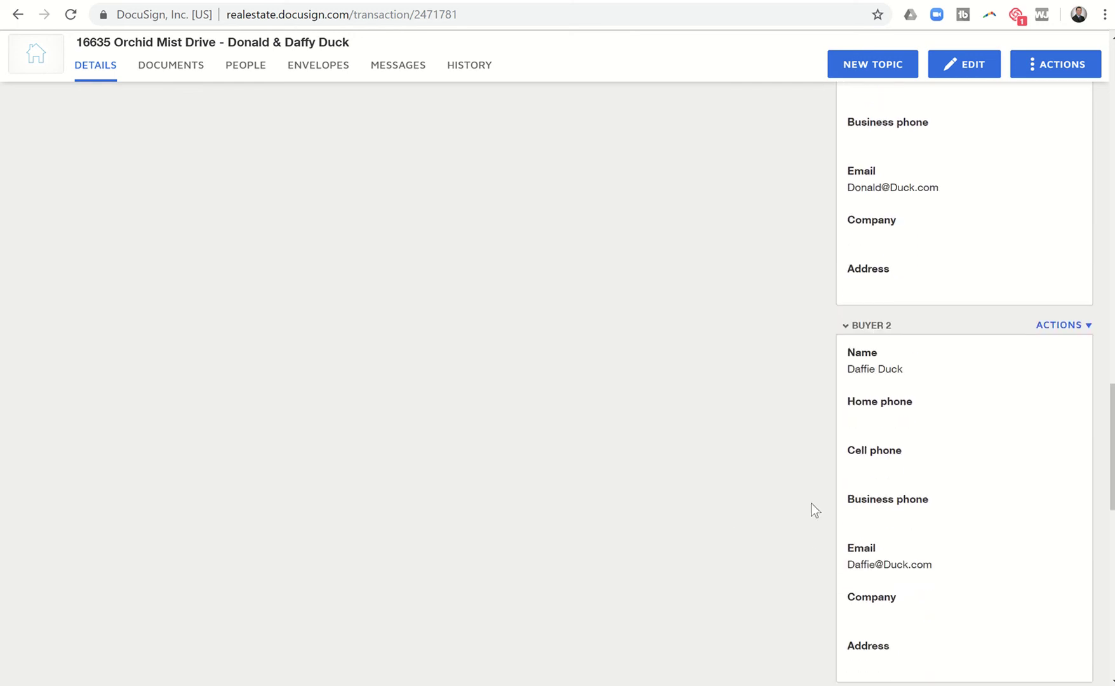
scroll(814, 509, down, 3)
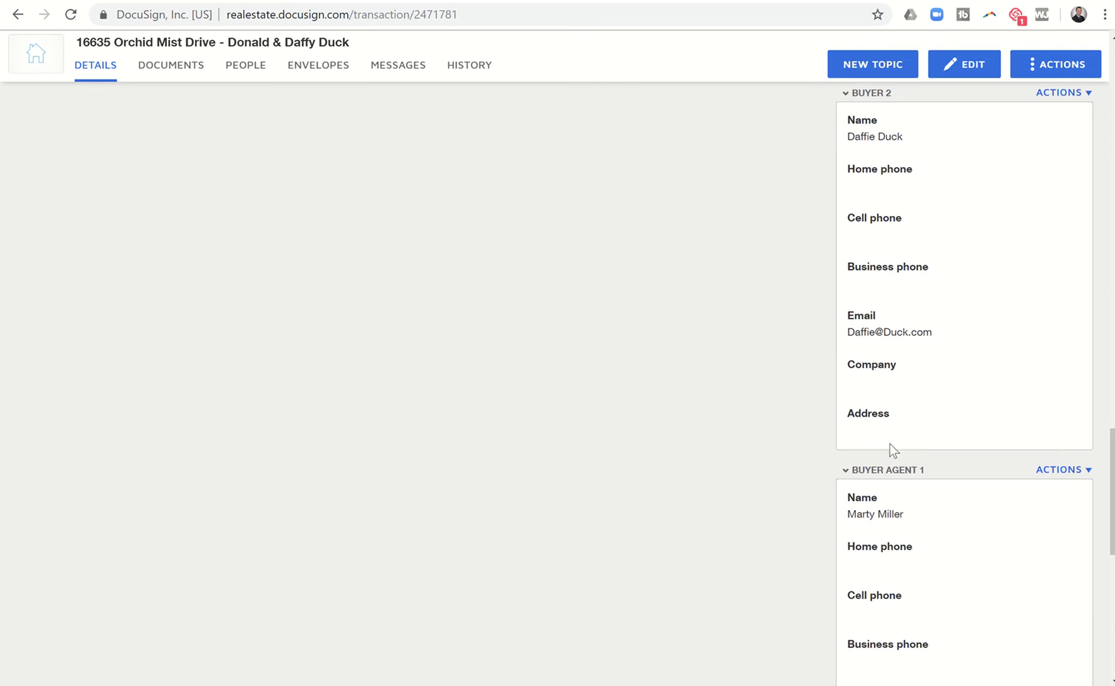
scroll(890, 444, up, 2)
scroll(890, 443, up, 13)
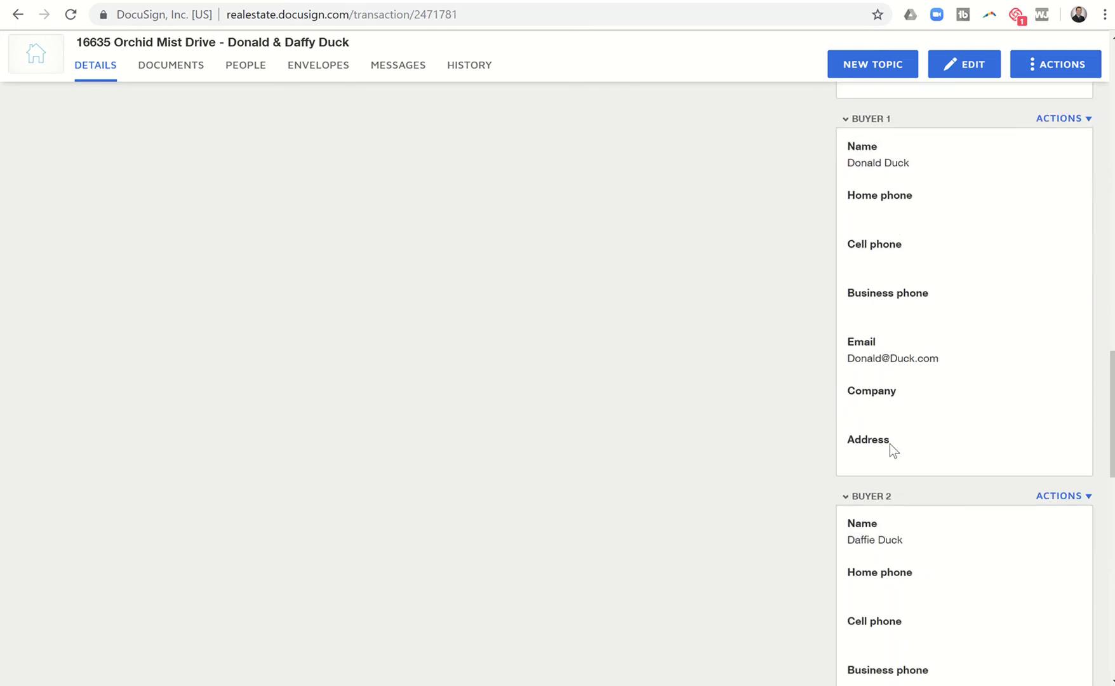
scroll(889, 443, up, 10)
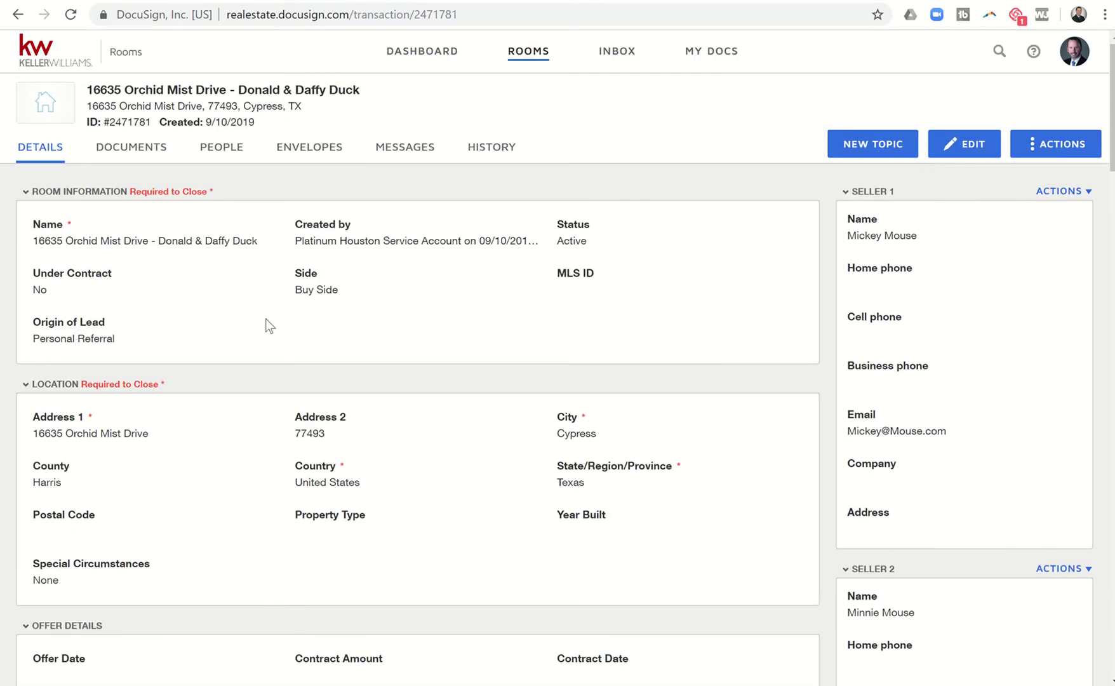
Start a signing envelope with the TXR One to Four Family Residential Contract from the room's documents.
click(147, 156)
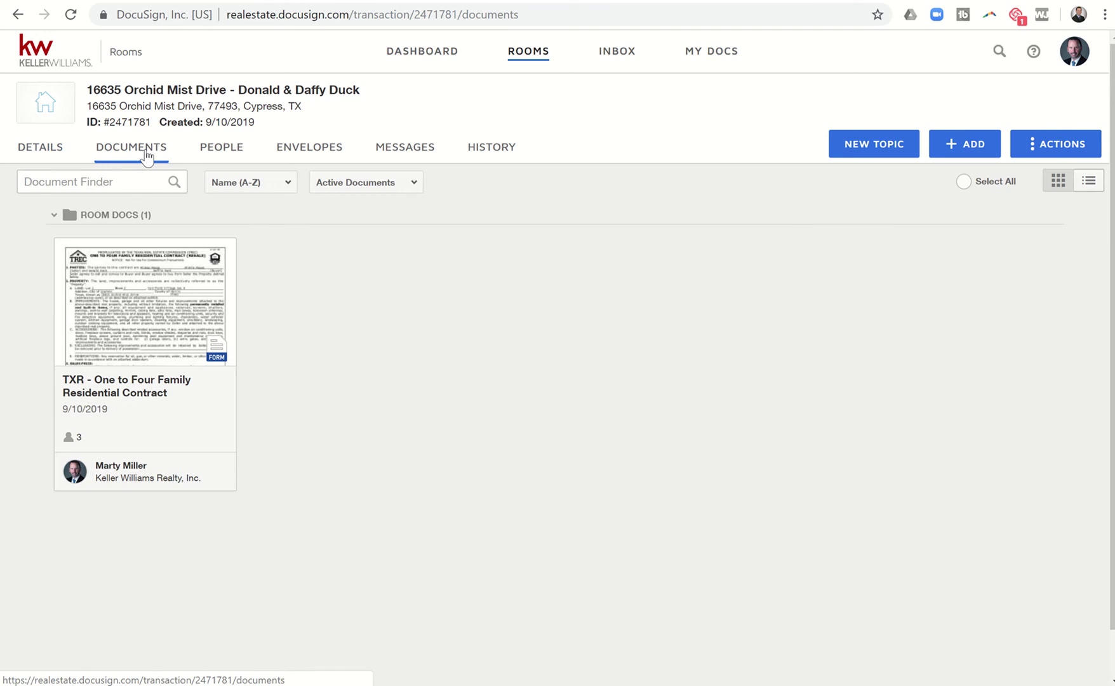
click(65, 249)
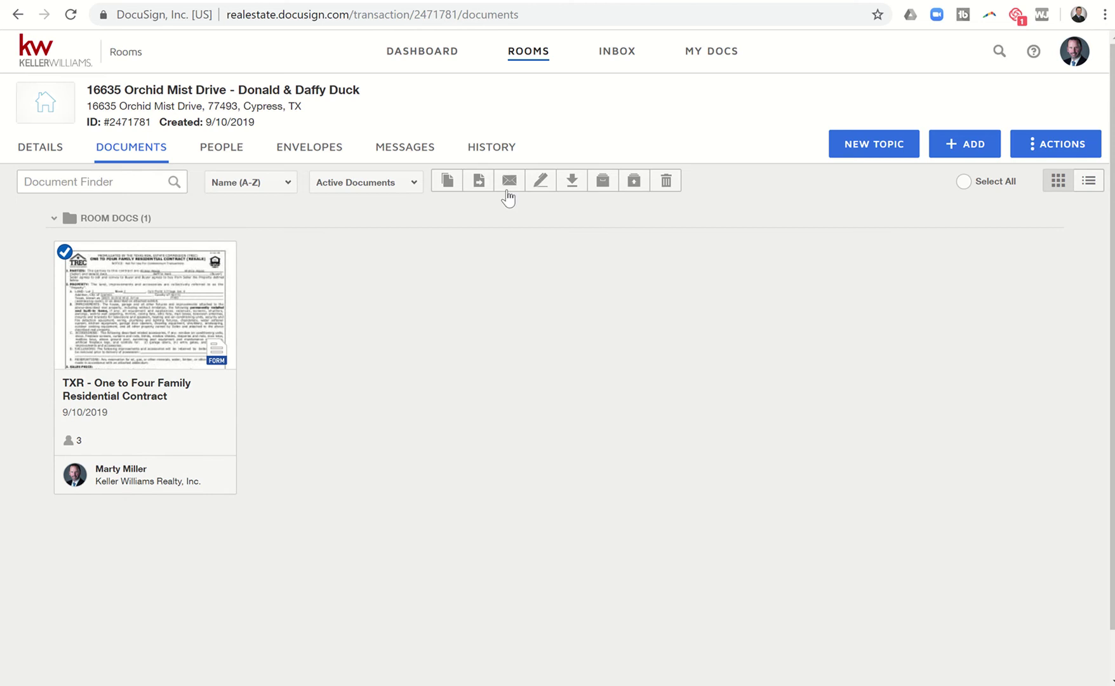
click(542, 182)
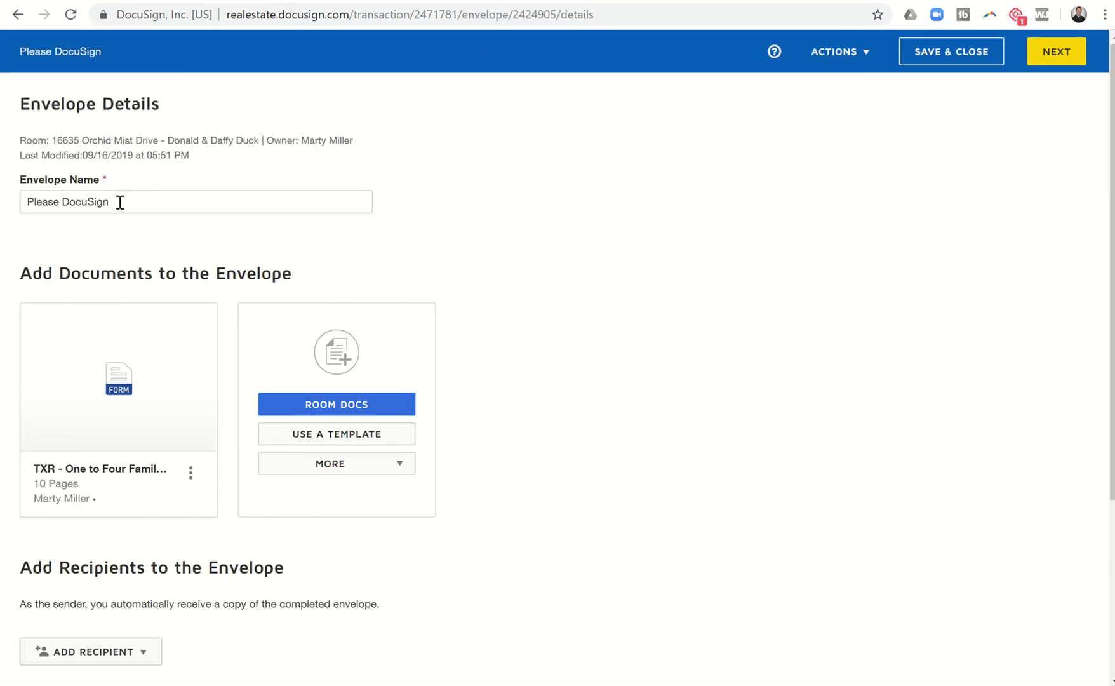
drag(120, 202, 3, 198)
text(166)
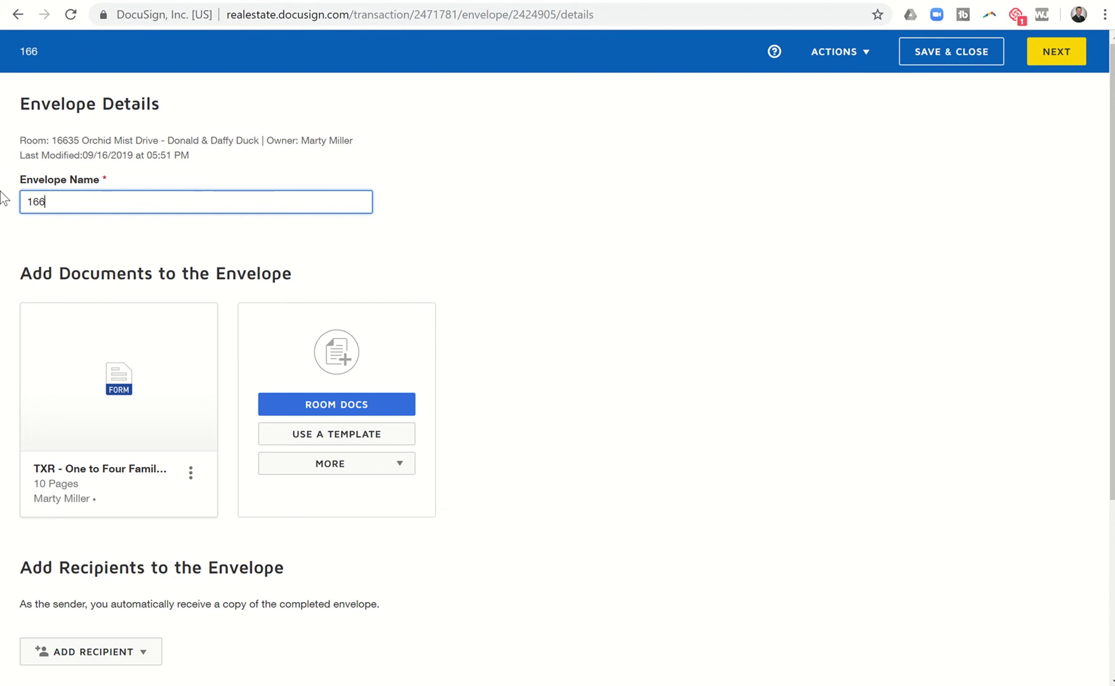
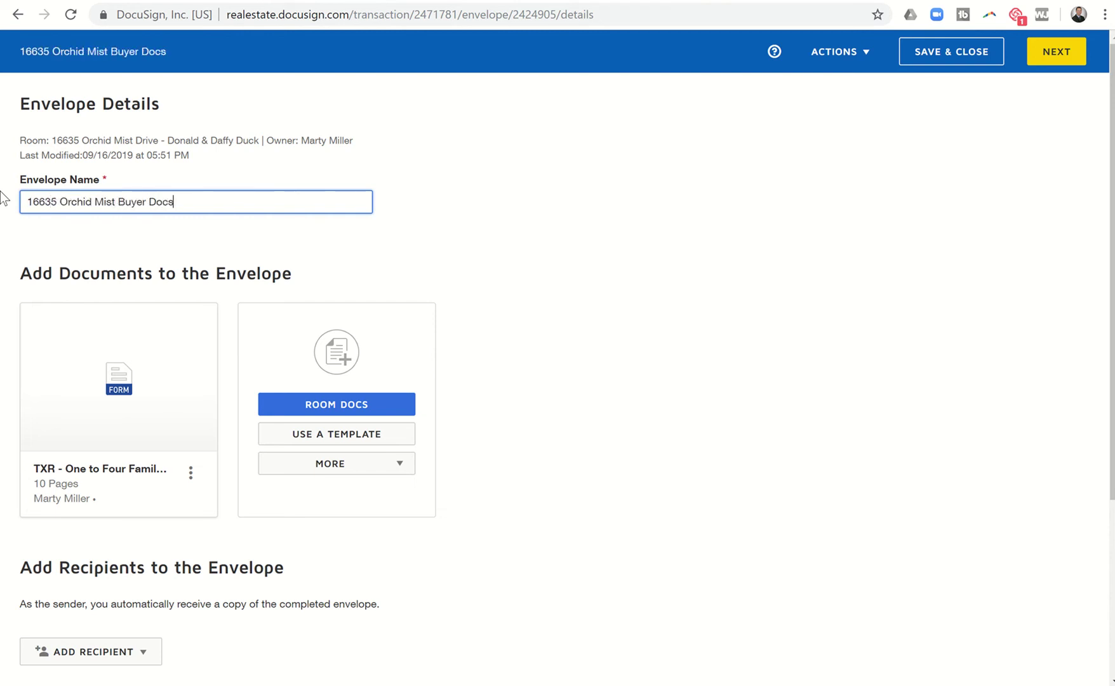
scroll(5, 197, down, 2)
Add the Buyer One and Buyer Two pre-tagged roles, assigning each to one of the room's buyers.
mouse_move(60, 244)
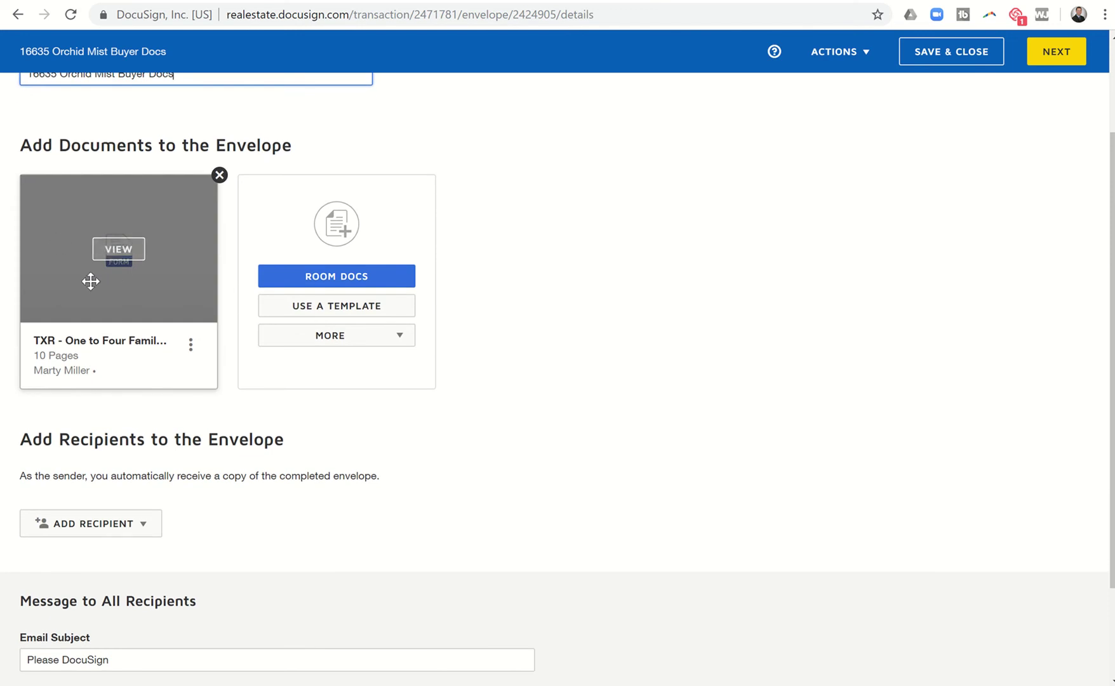
scroll(120, 292, down, 2)
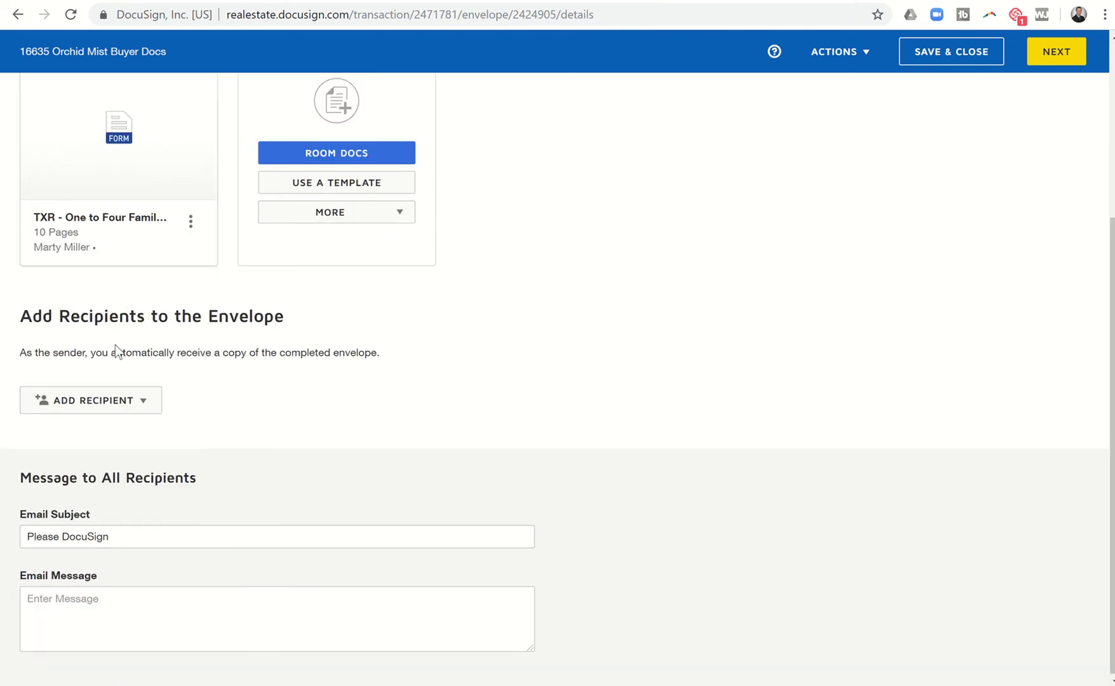
click(94, 406)
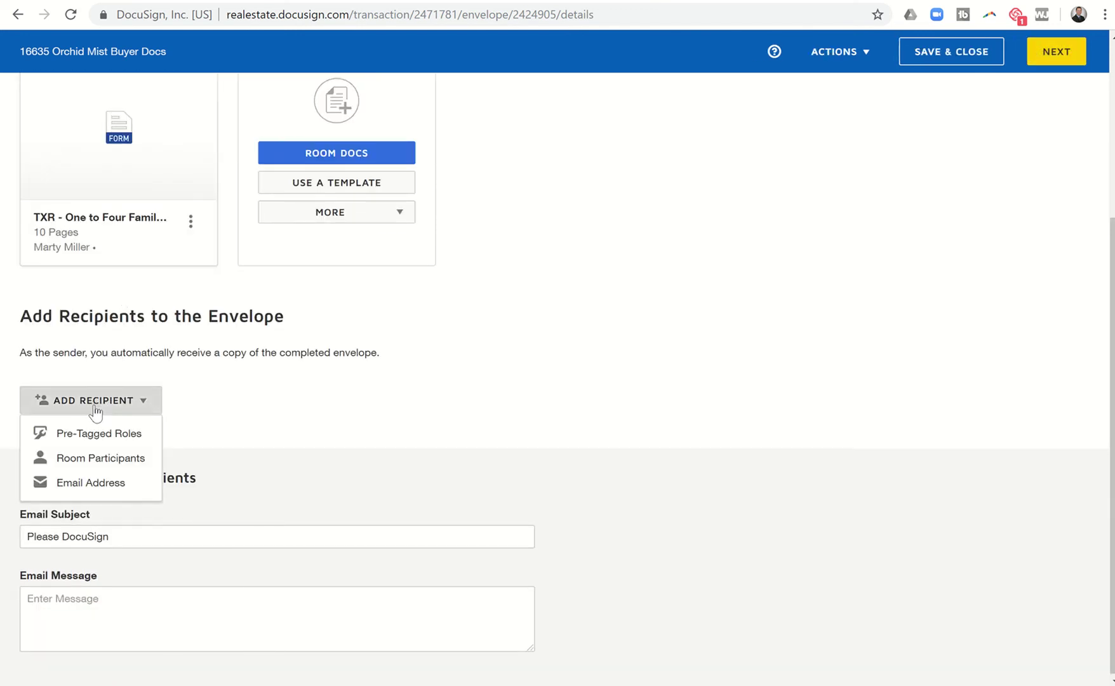
click(96, 434)
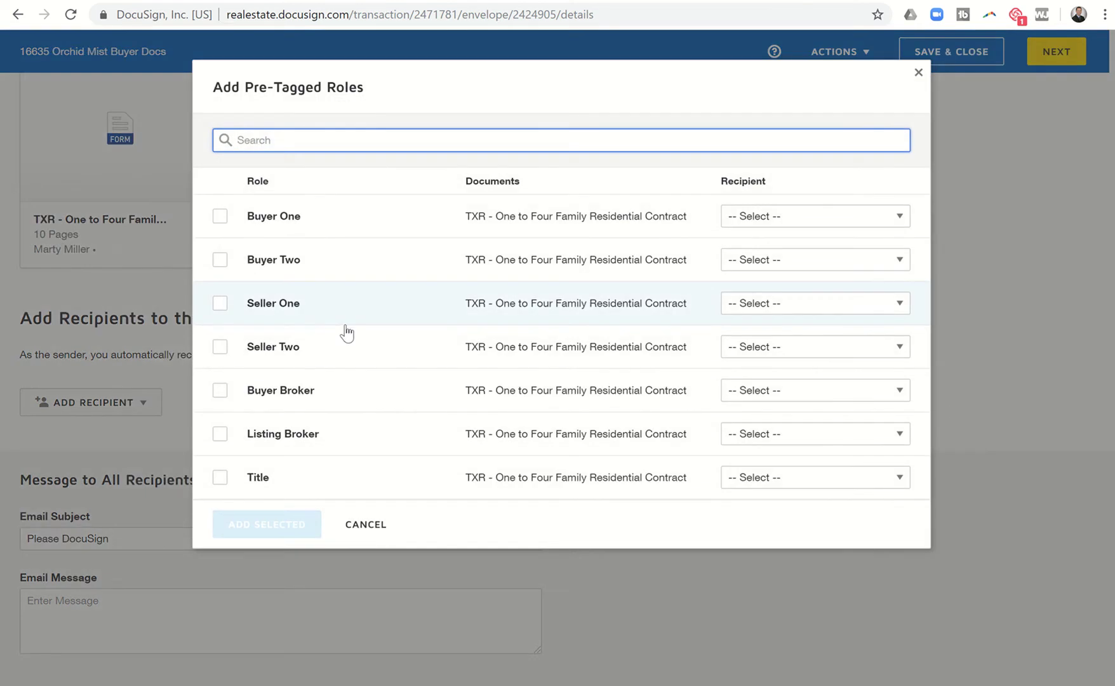
click(221, 217)
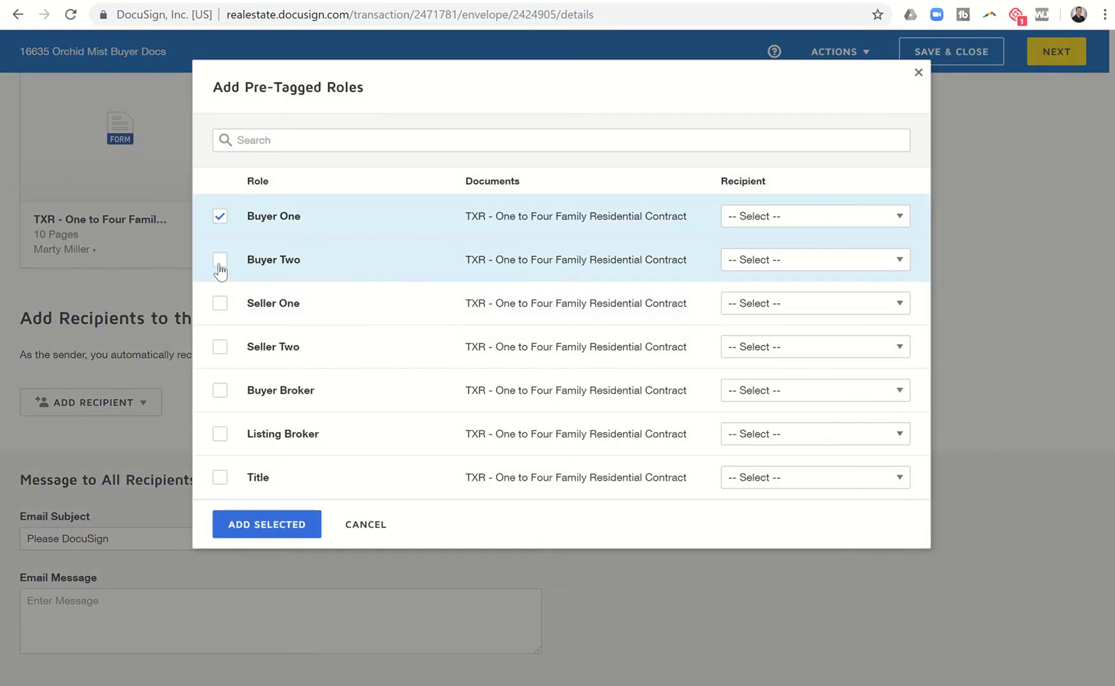
click(219, 261)
click(756, 218)
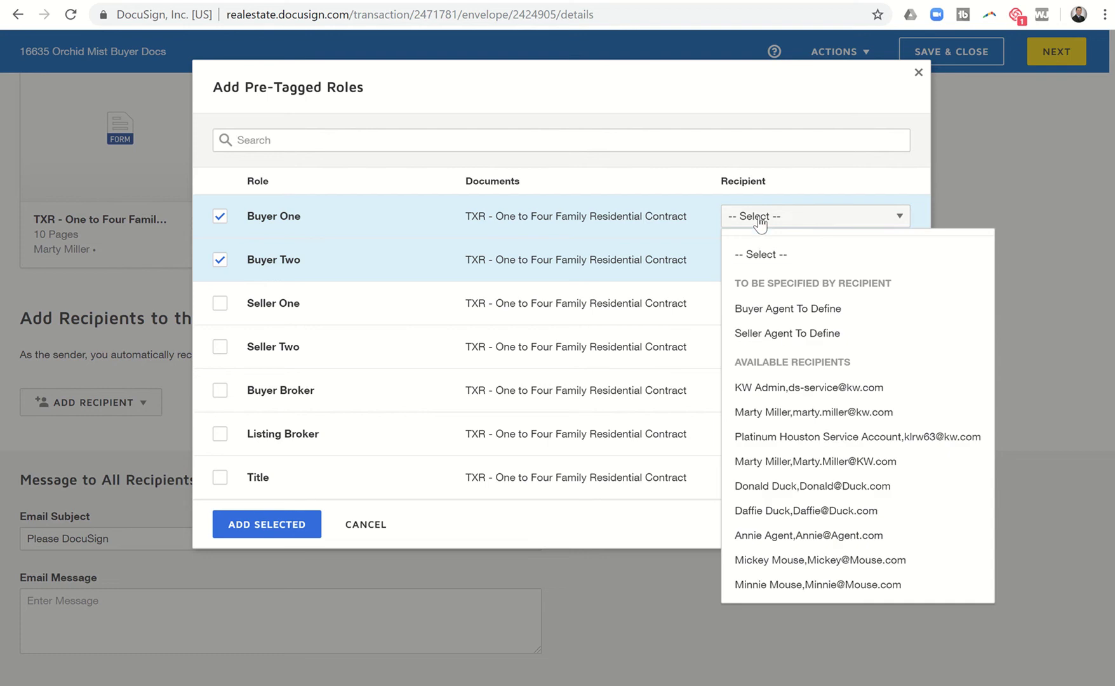
click(776, 486)
click(749, 260)
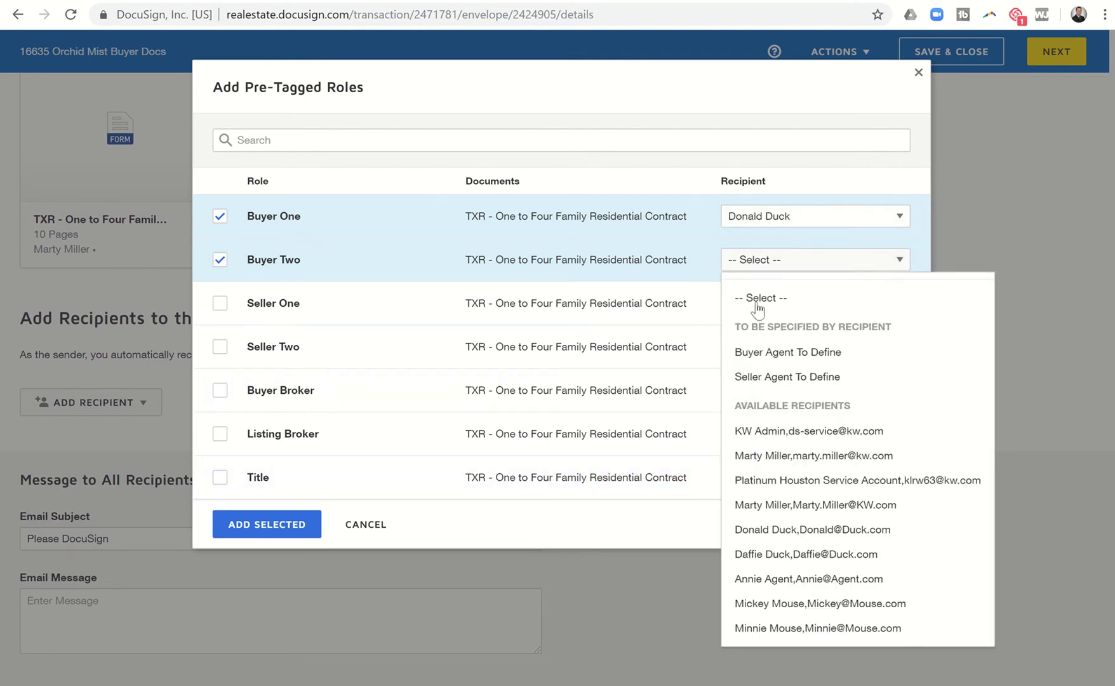
click(755, 551)
click(304, 527)
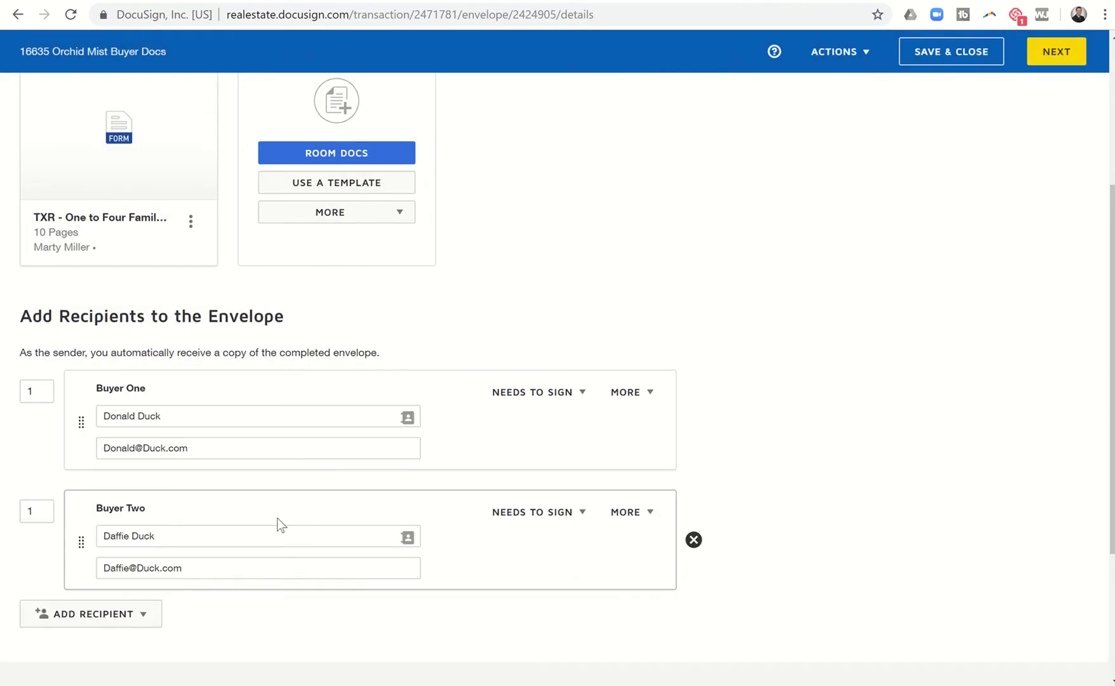
Add a third recipient by e-mail, entering the buyer's full name and e-mail address.
scroll(233, 489, down, 1)
scroll(234, 489, down, 1)
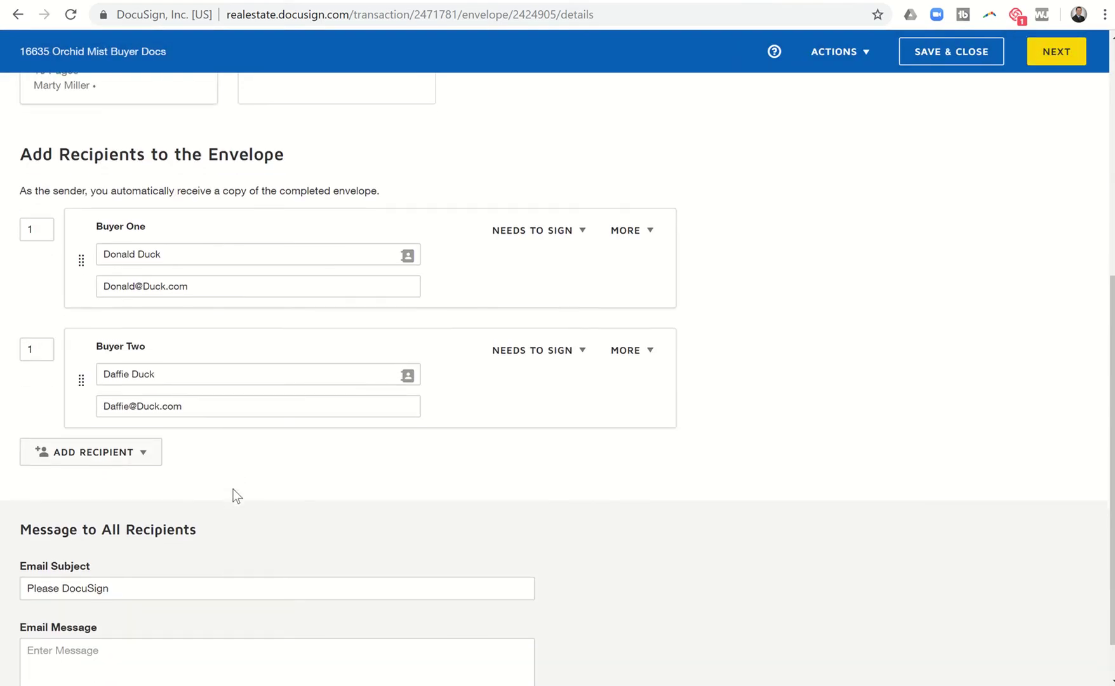
click(118, 466)
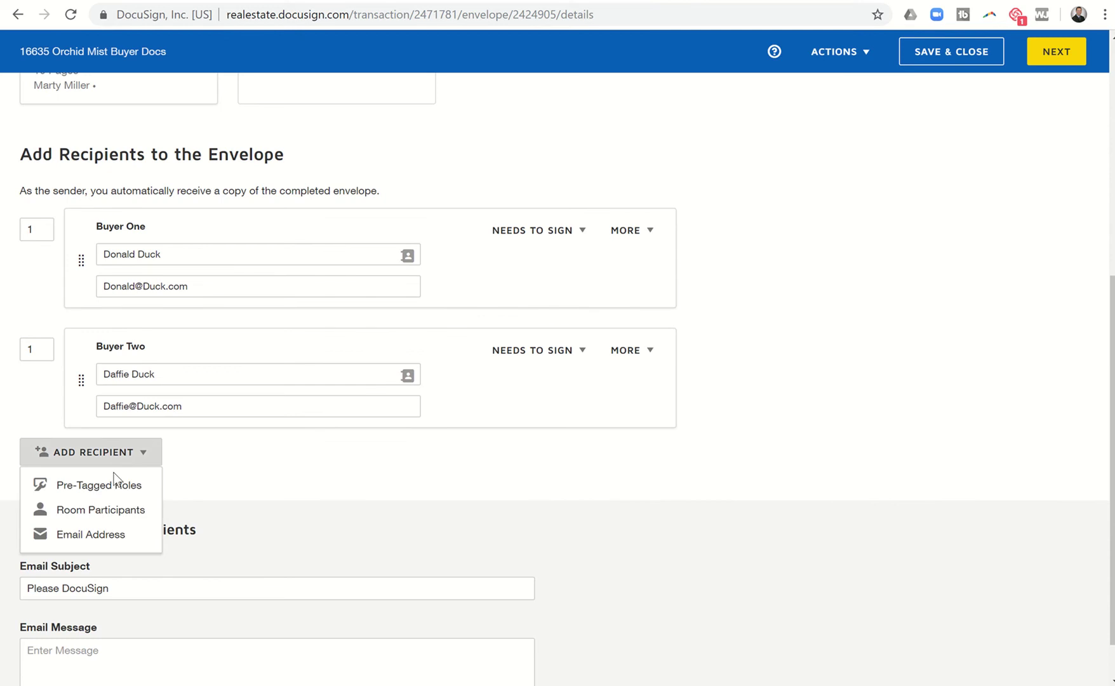
click(91, 534)
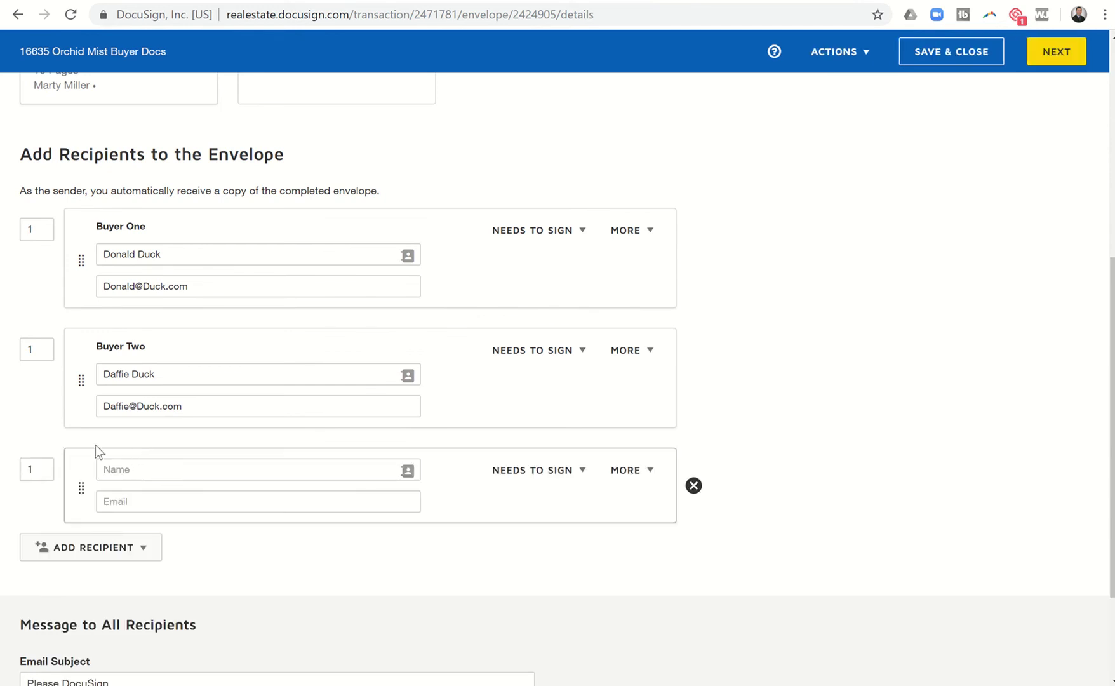
click(139, 469)
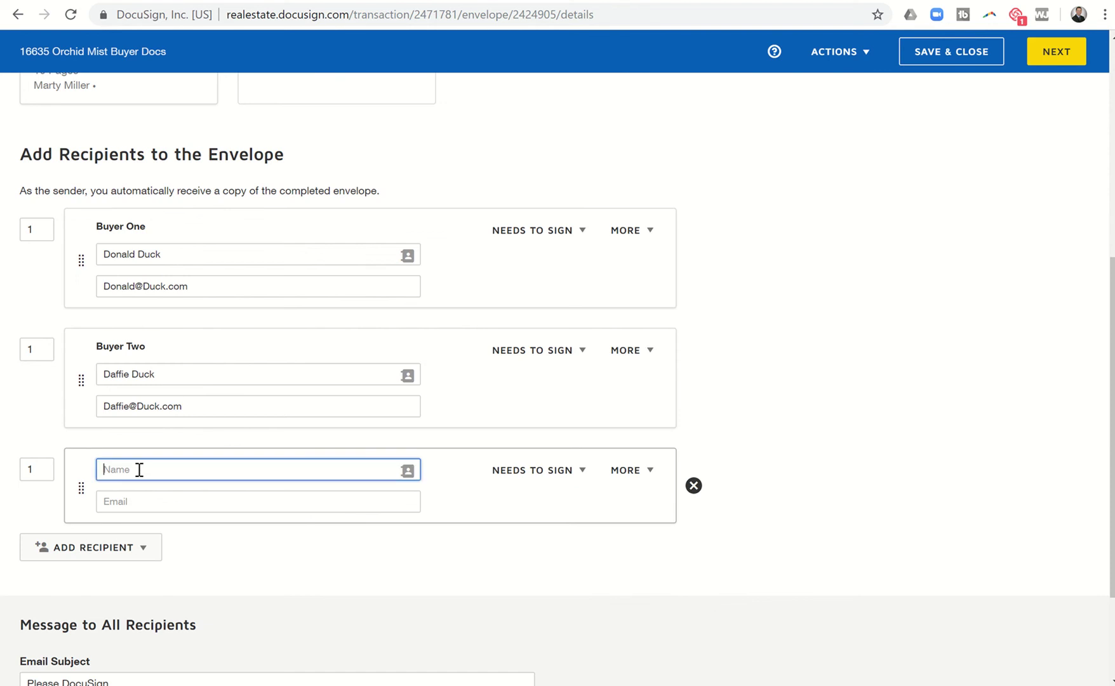
text(Huey Duck)
click(133, 501)
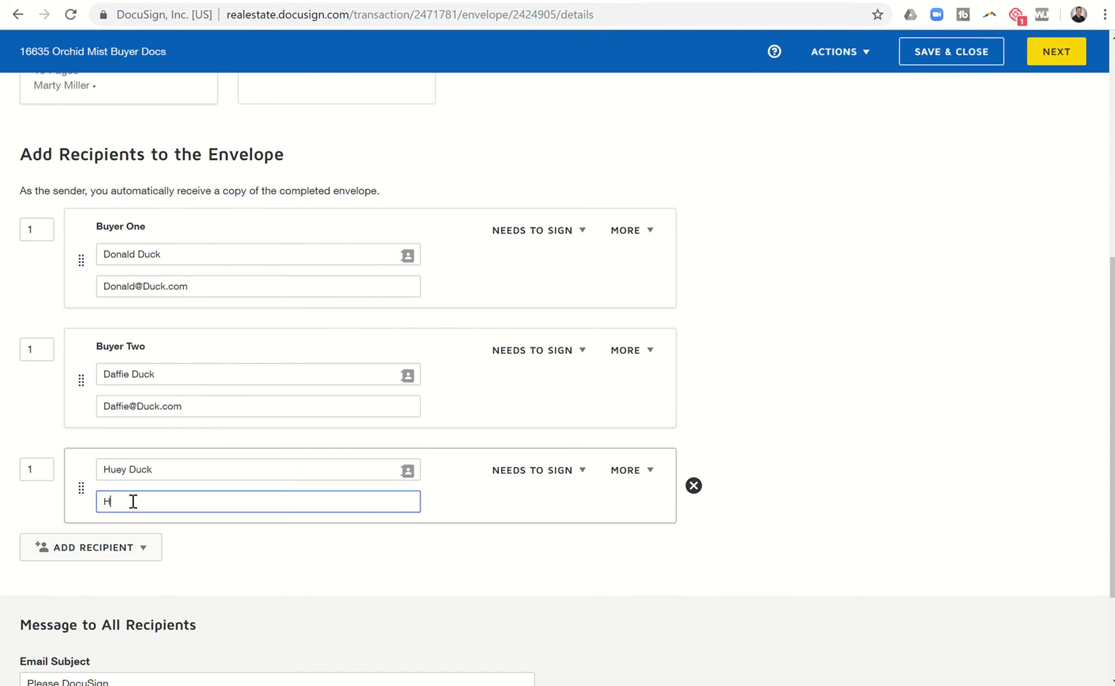
click(241, 549)
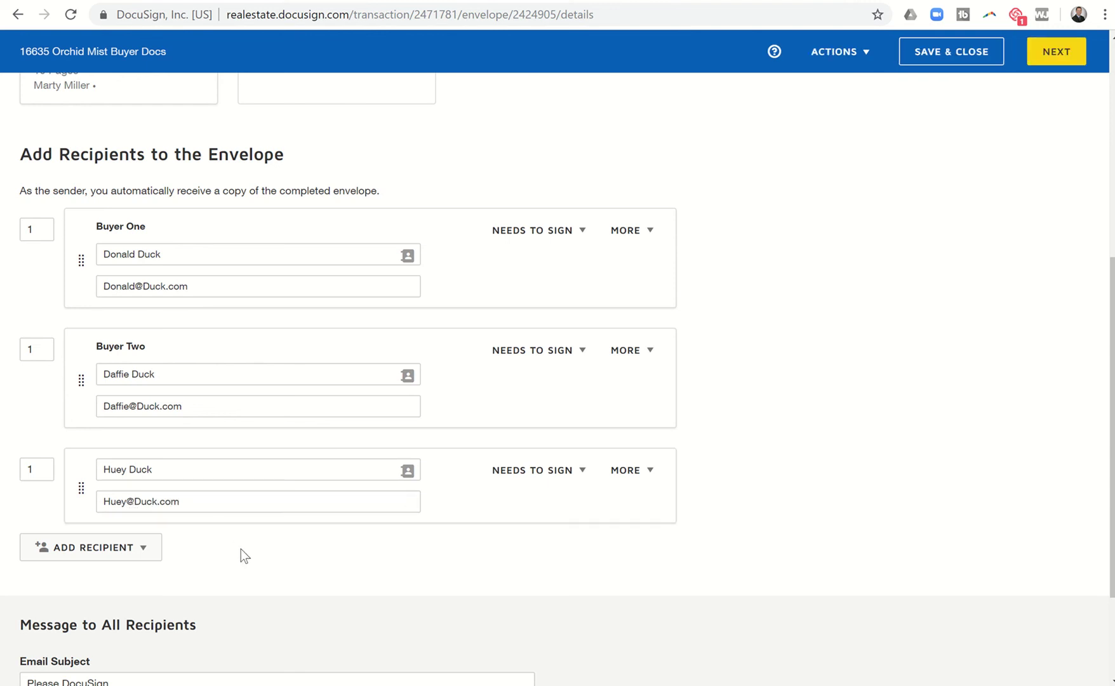
scroll(241, 548, down, 2)
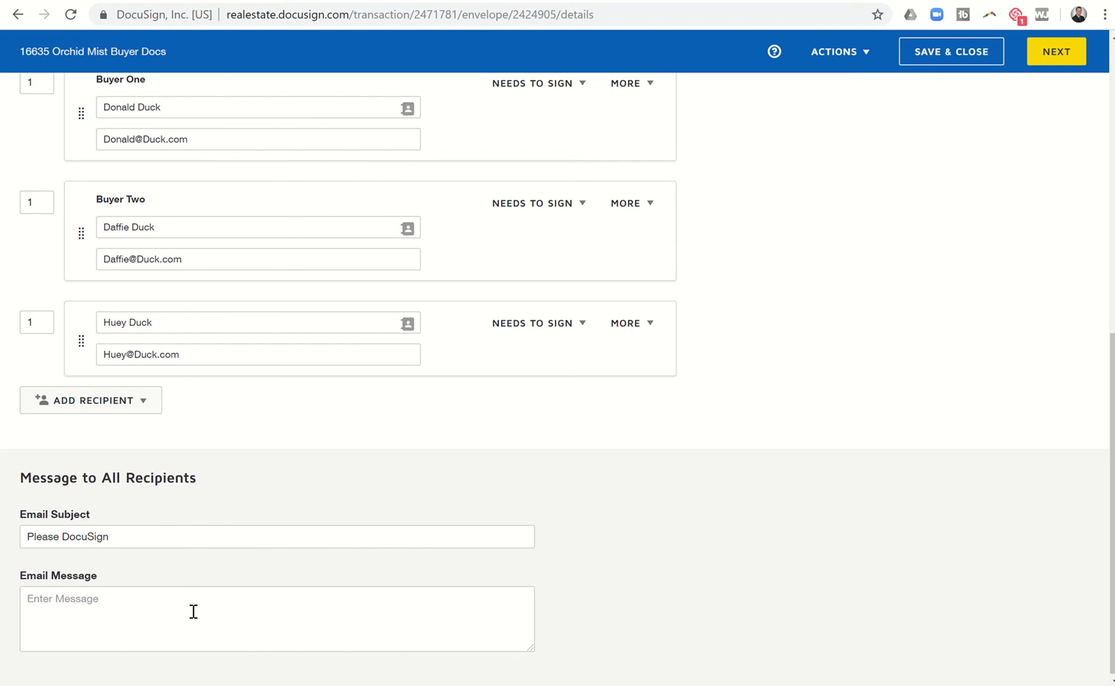
Move on to field placement and make the third buyer the owner of new fields.
click(1054, 63)
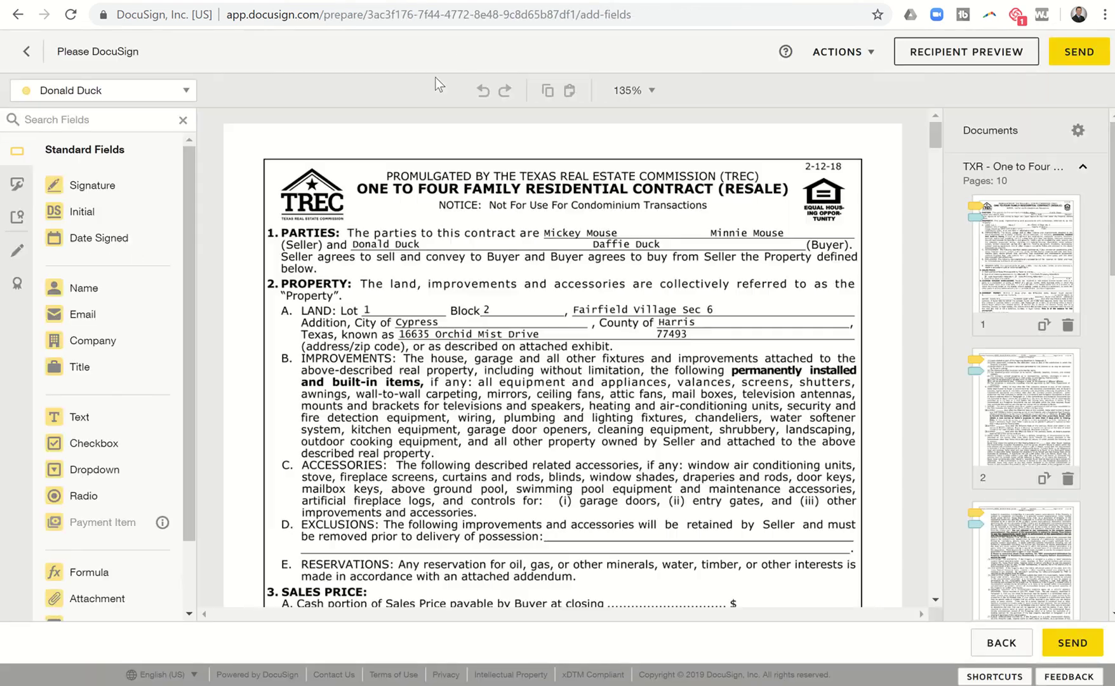
scroll(381, 338, down, 7)
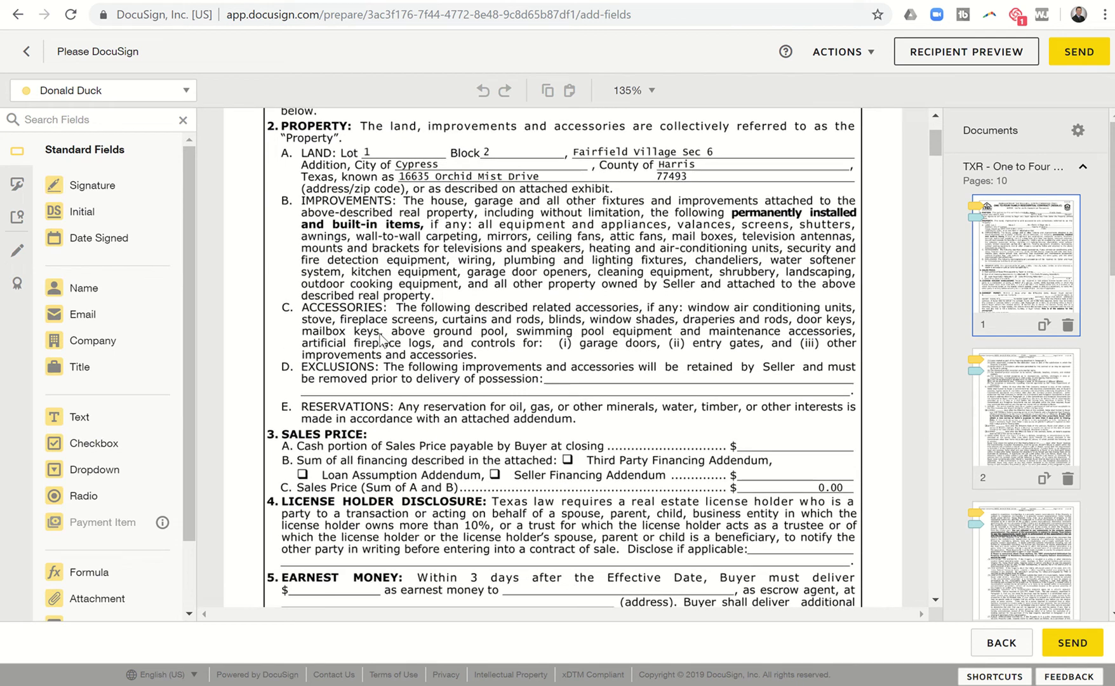
scroll(381, 339, down, 1)
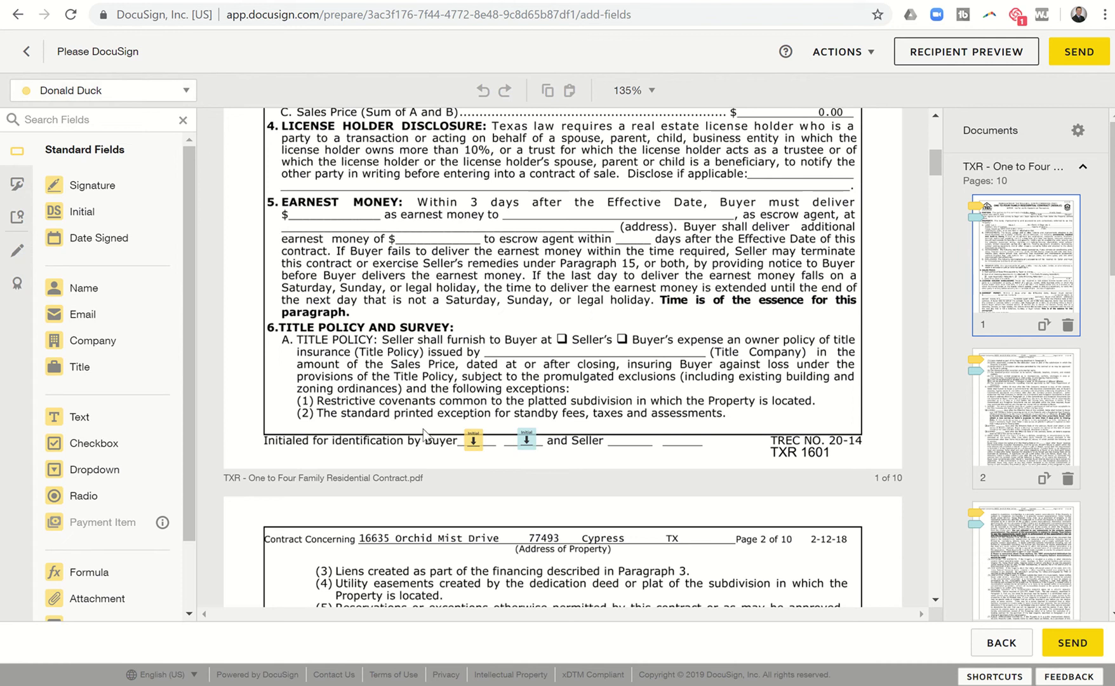
click(171, 102)
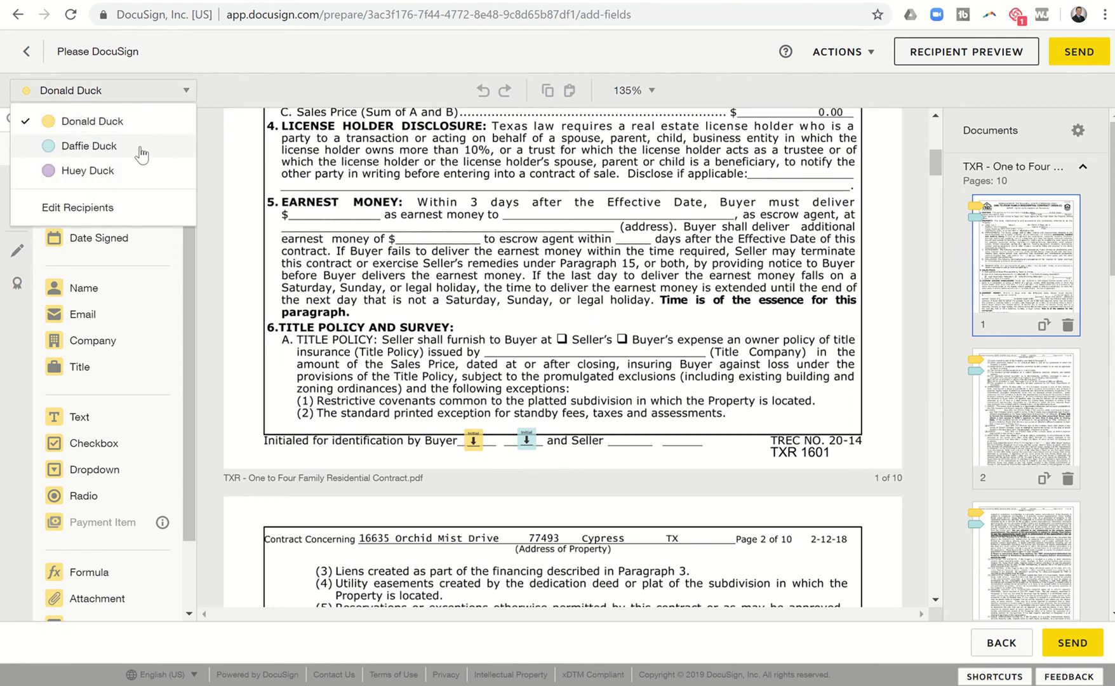
click(84, 172)
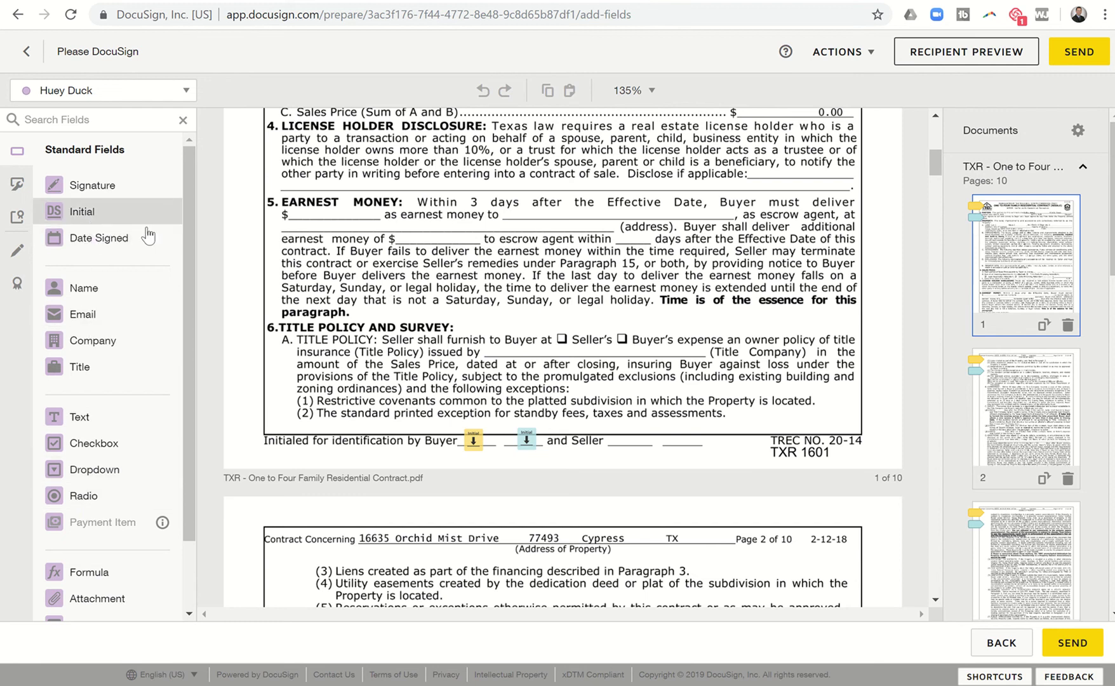
Place a small Initial field on page 1's buyer initials line between the existing ones.
drag(144, 226, 484, 410)
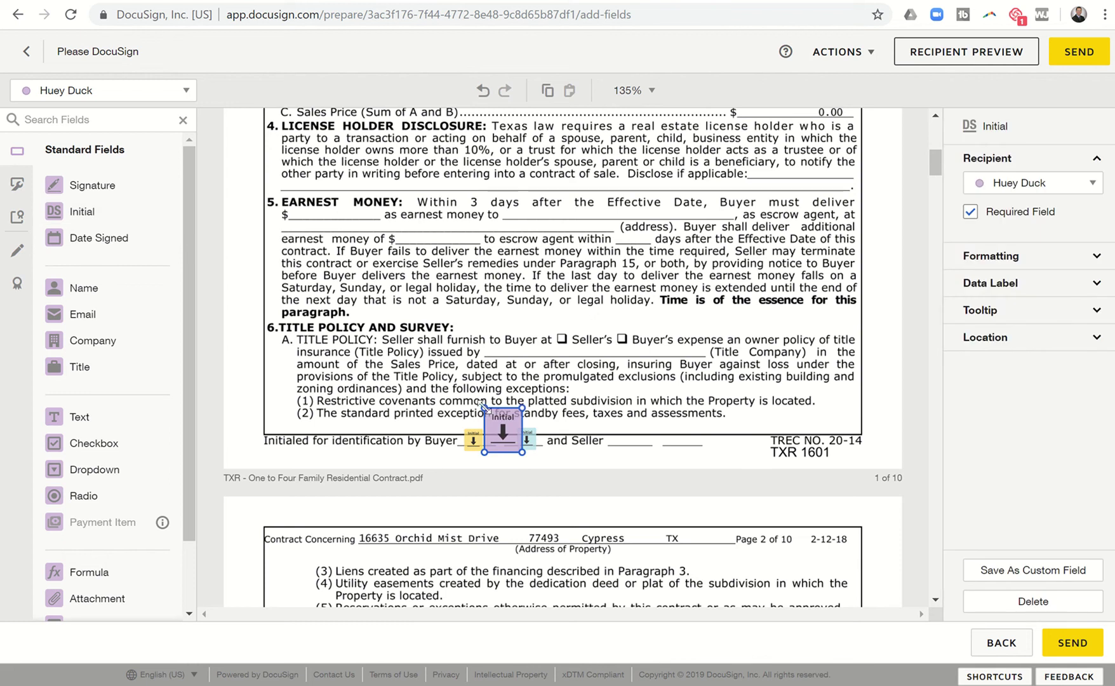
drag(484, 407, 512, 444)
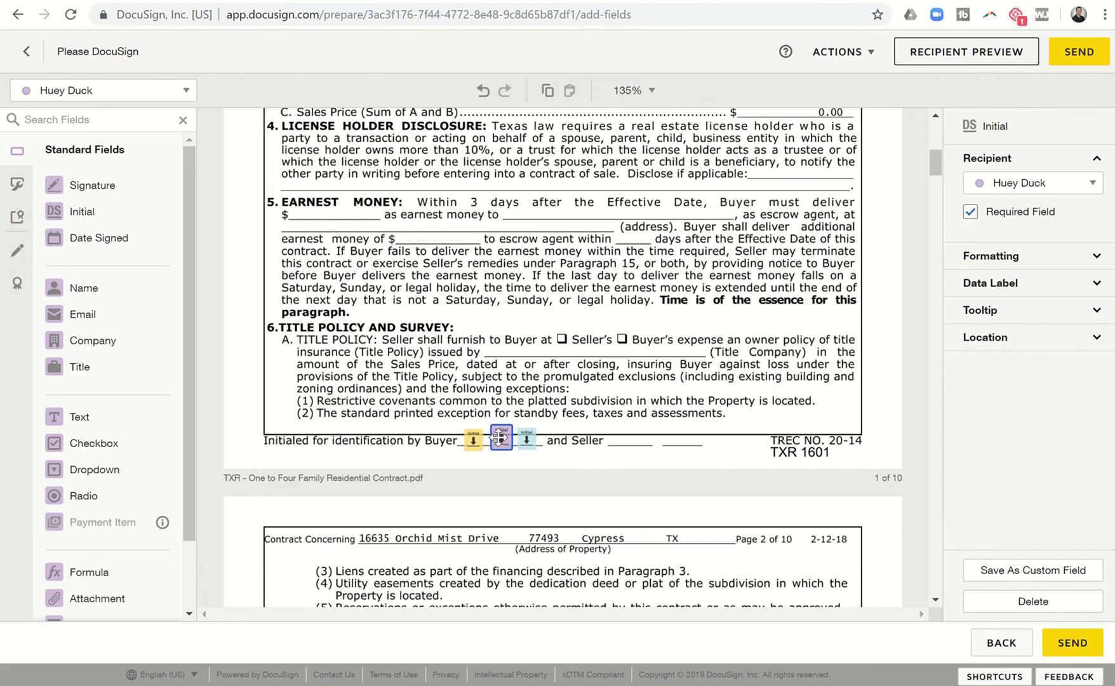
click(500, 438)
Paste the third buyer's Initial field onto the buyer initials lines of pages 2 through 4.
scroll(501, 444, down, 7)
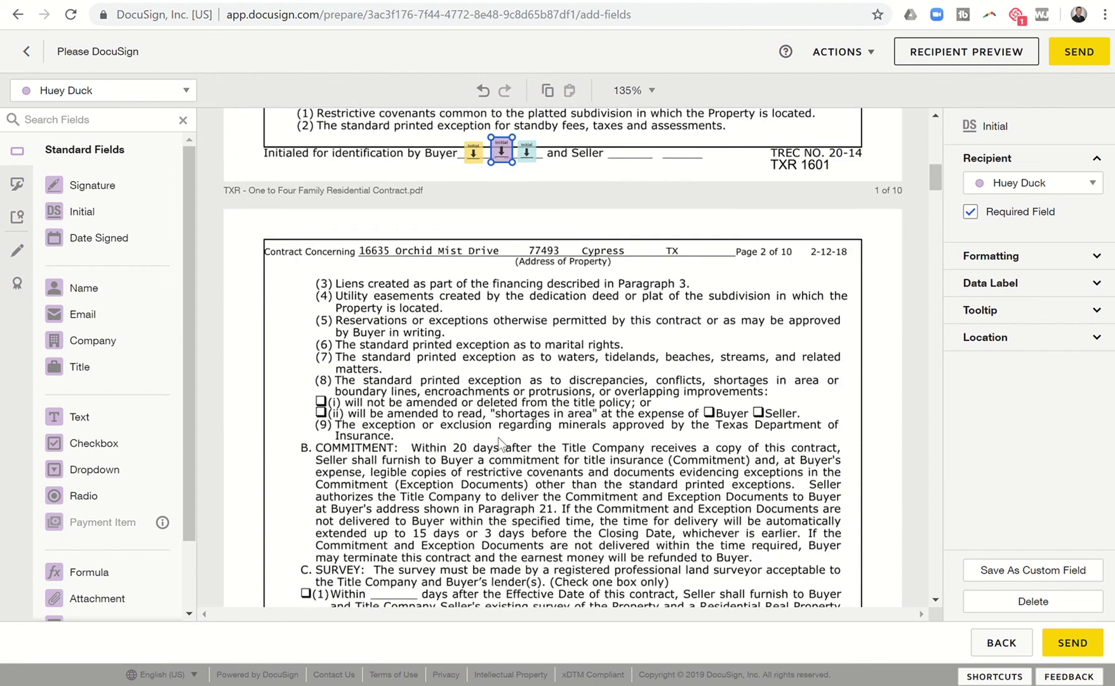
scroll(501, 444, down, 6)
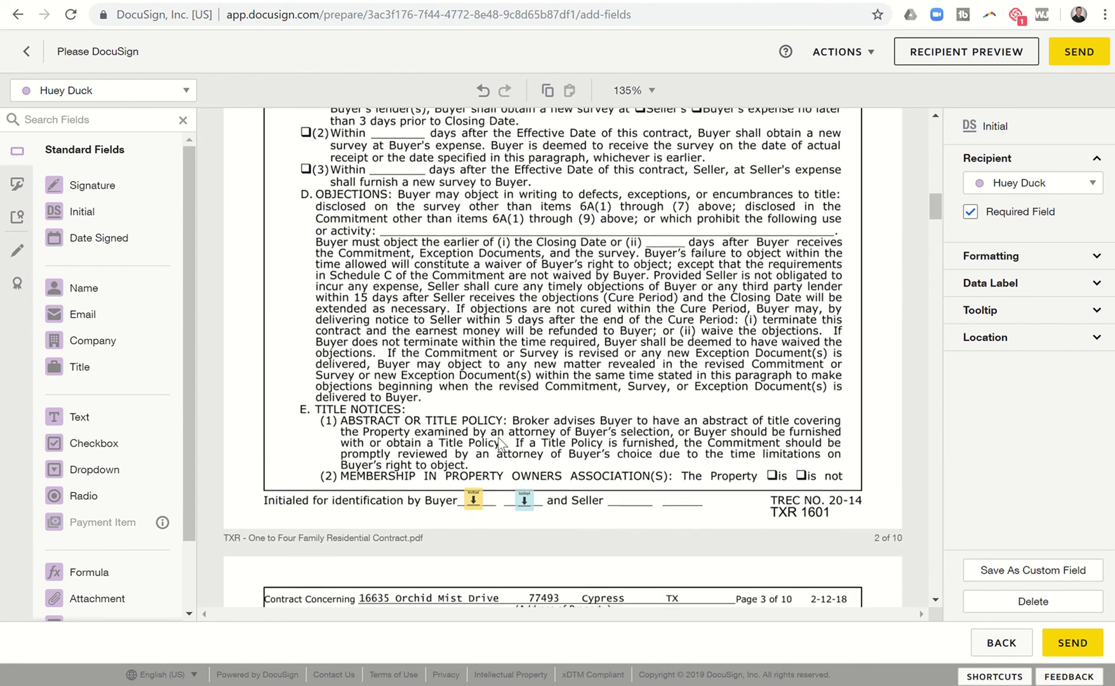
key(ctrl+v)
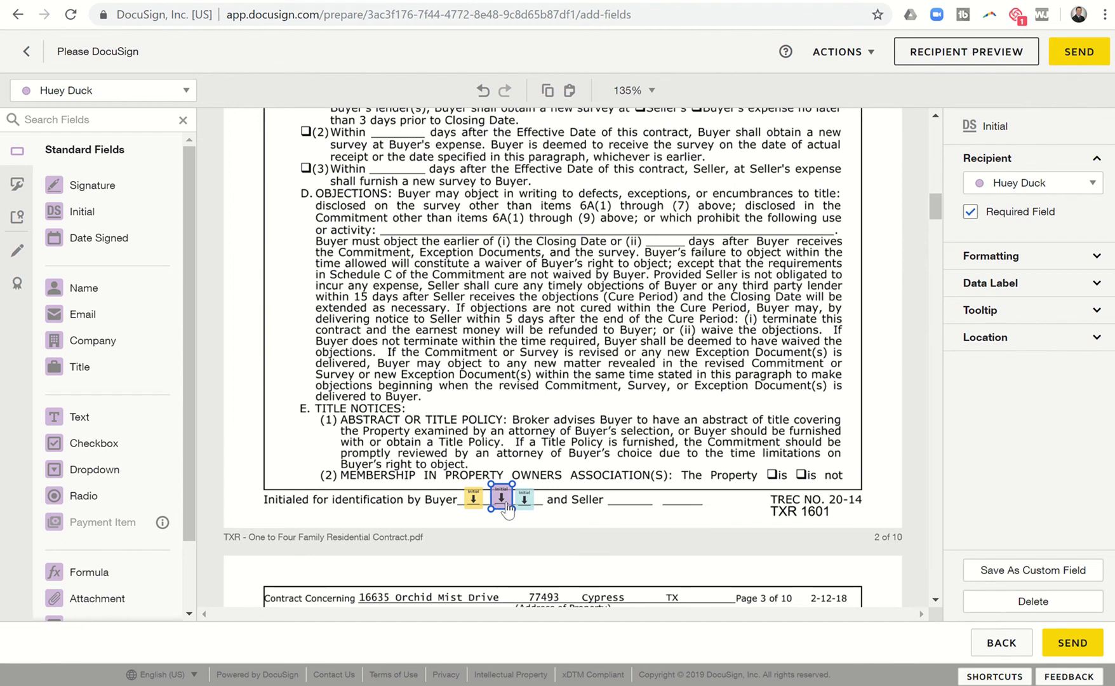
scroll(506, 508, down, 10)
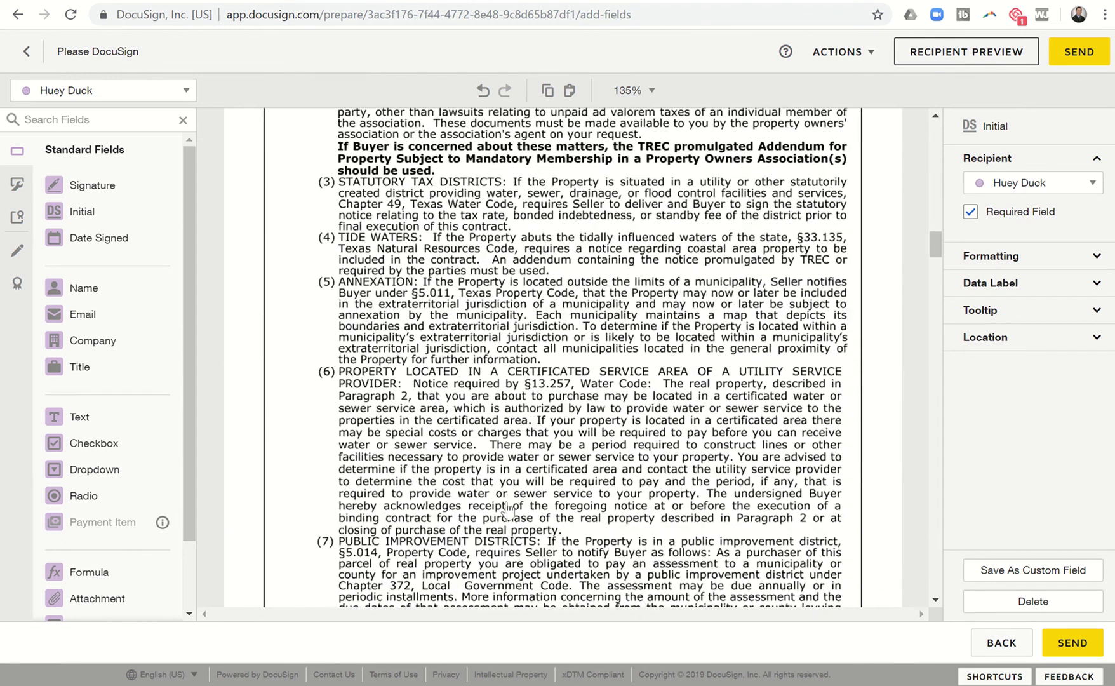
scroll(507, 506, down, 4)
key(ctrl+v)
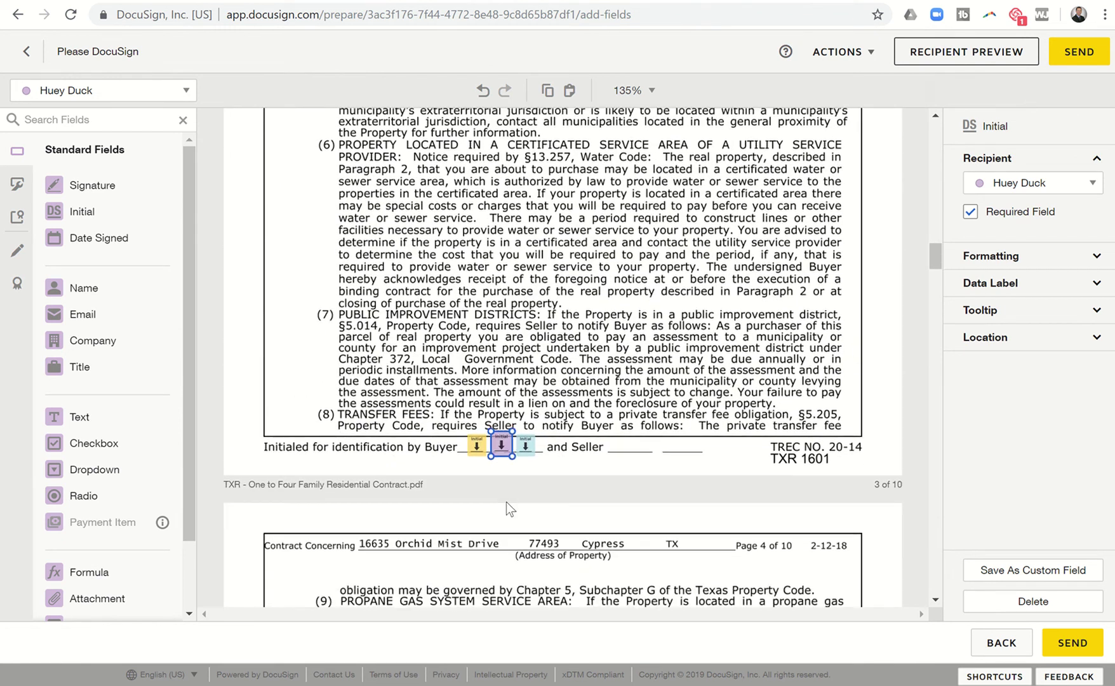
scroll(506, 502, down, 15)
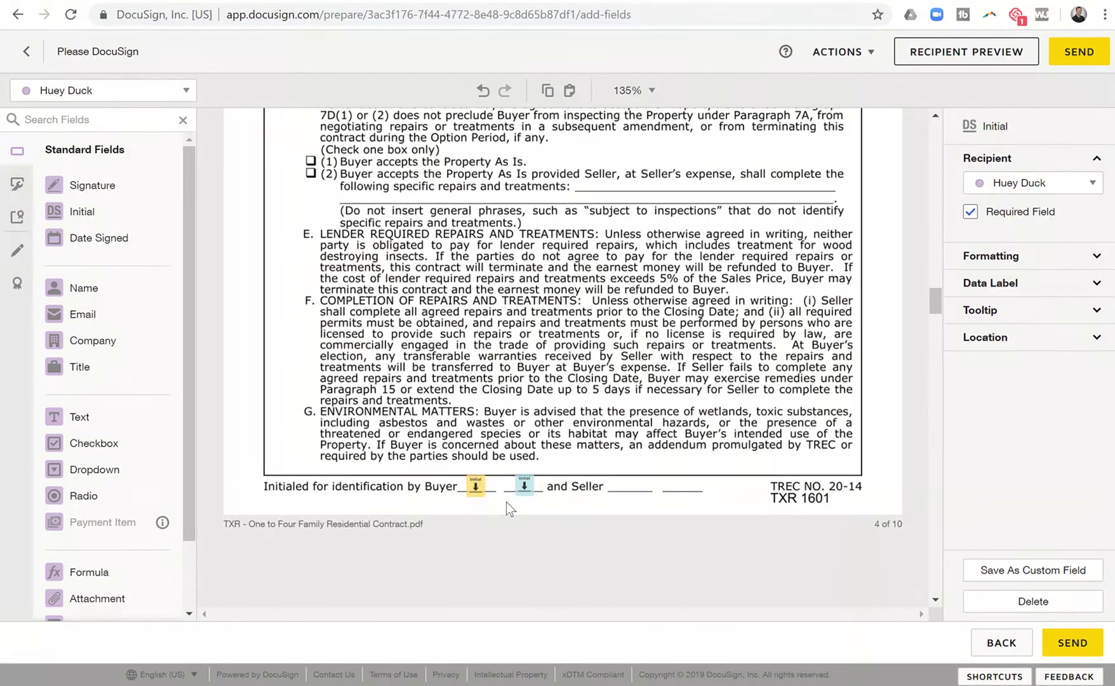
key(ctrl+v)
Paste the same Initial field onto the buyer initials lines of pages 5 through 7.
scroll(506, 502, down, 8)
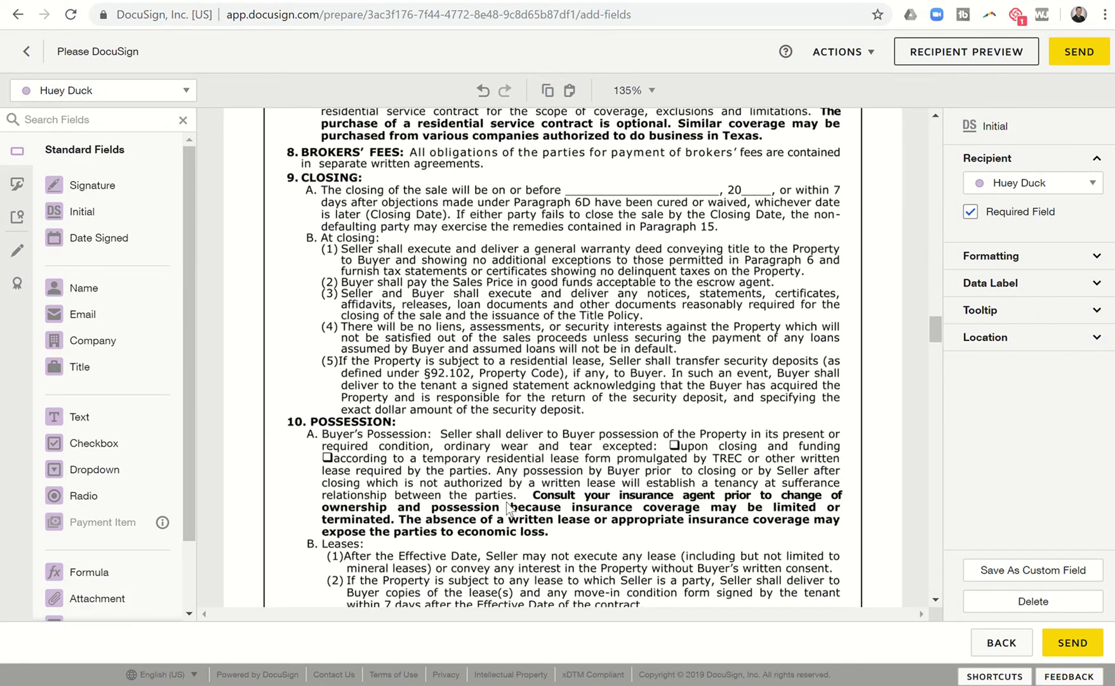
scroll(508, 506, down, 7)
key(ctrl+v)
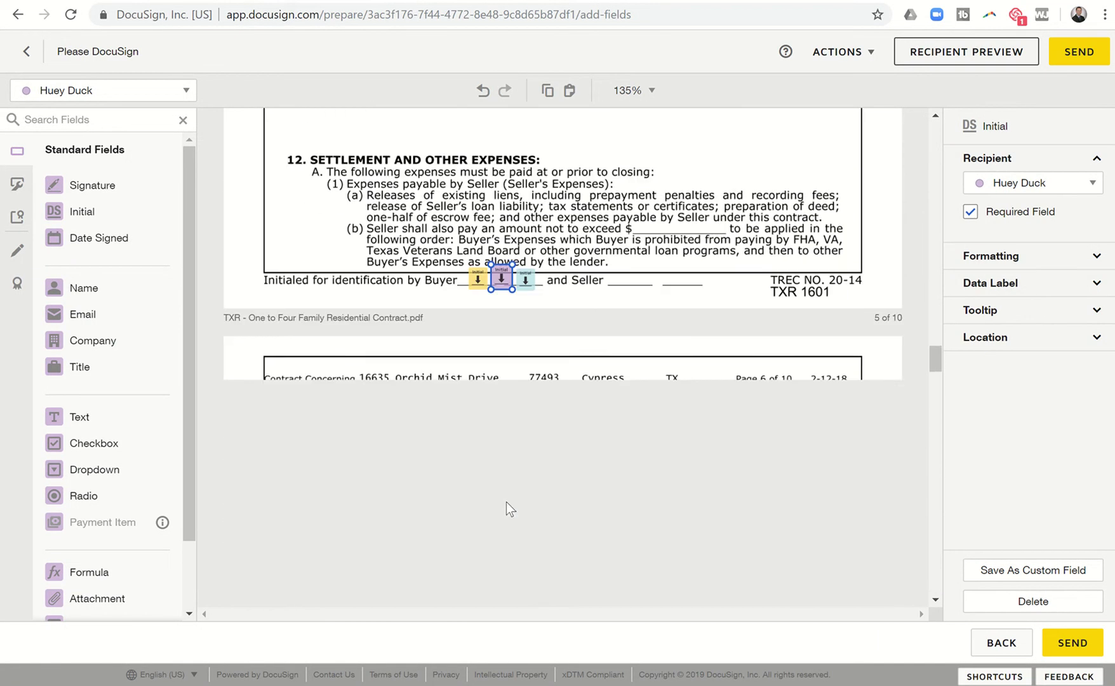
scroll(506, 502, down, 8)
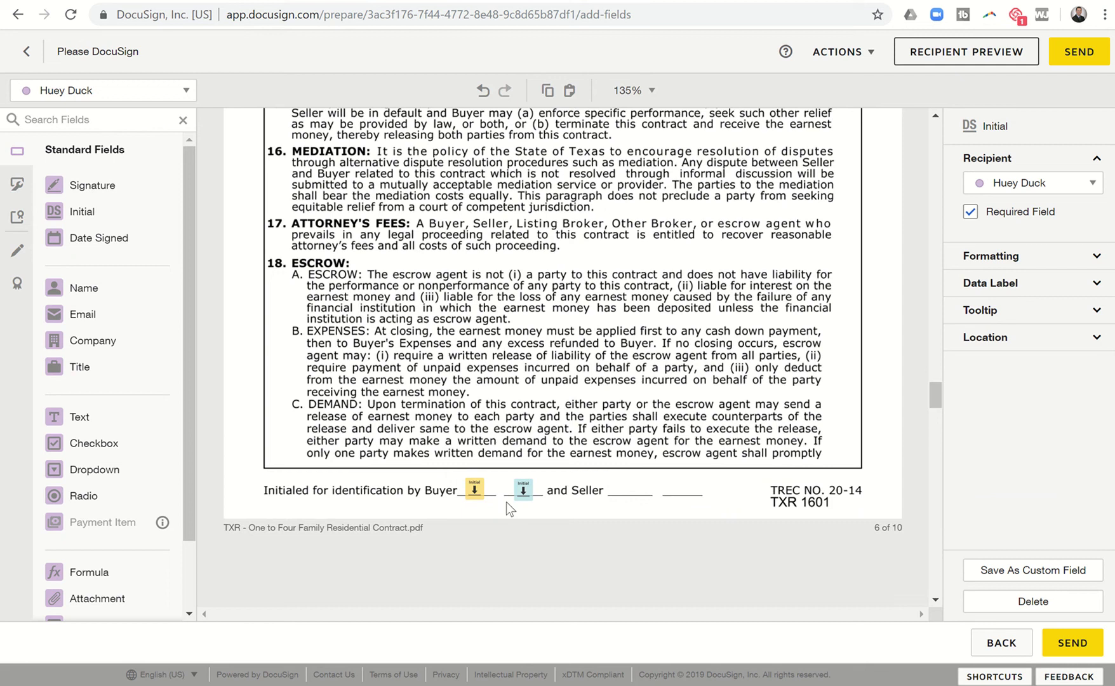
key(ctrl+v)
scroll(506, 502, down, 3)
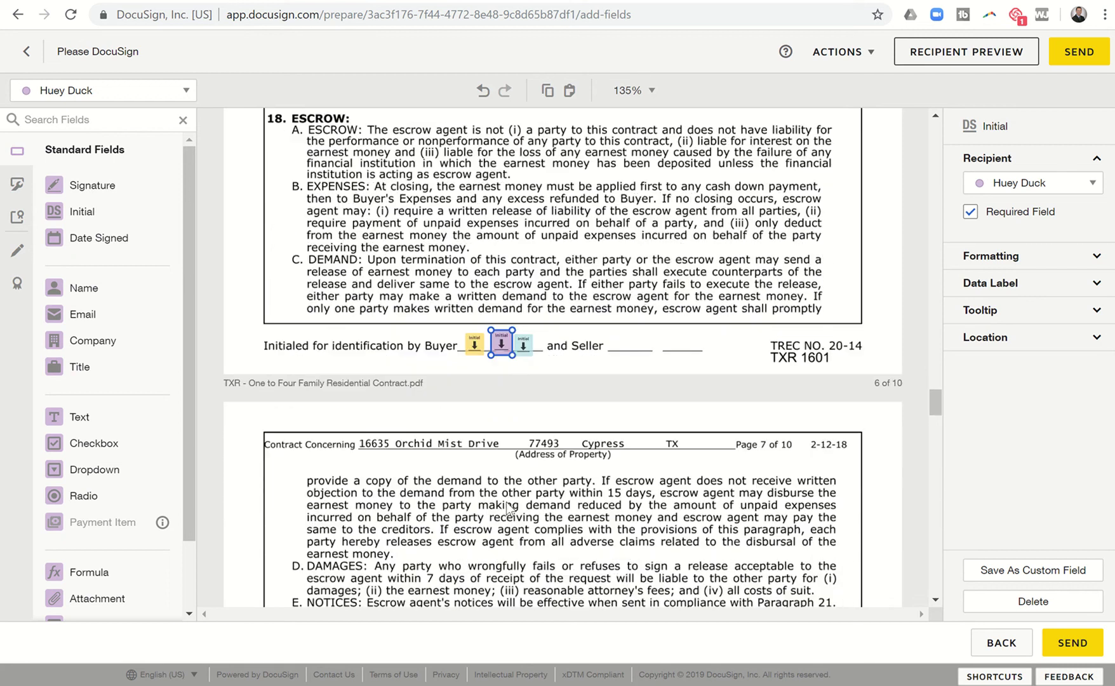
scroll(506, 507, down, 9)
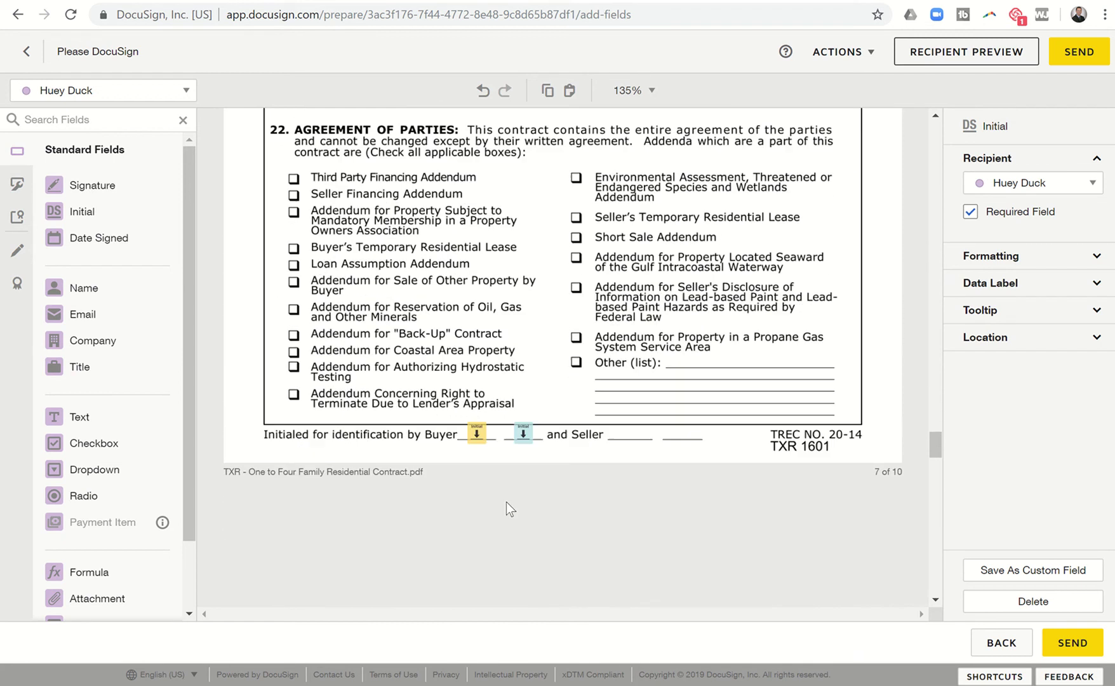
scroll(507, 501, down, 1)
key(ctrl+v)
scroll(509, 386, down, 5)
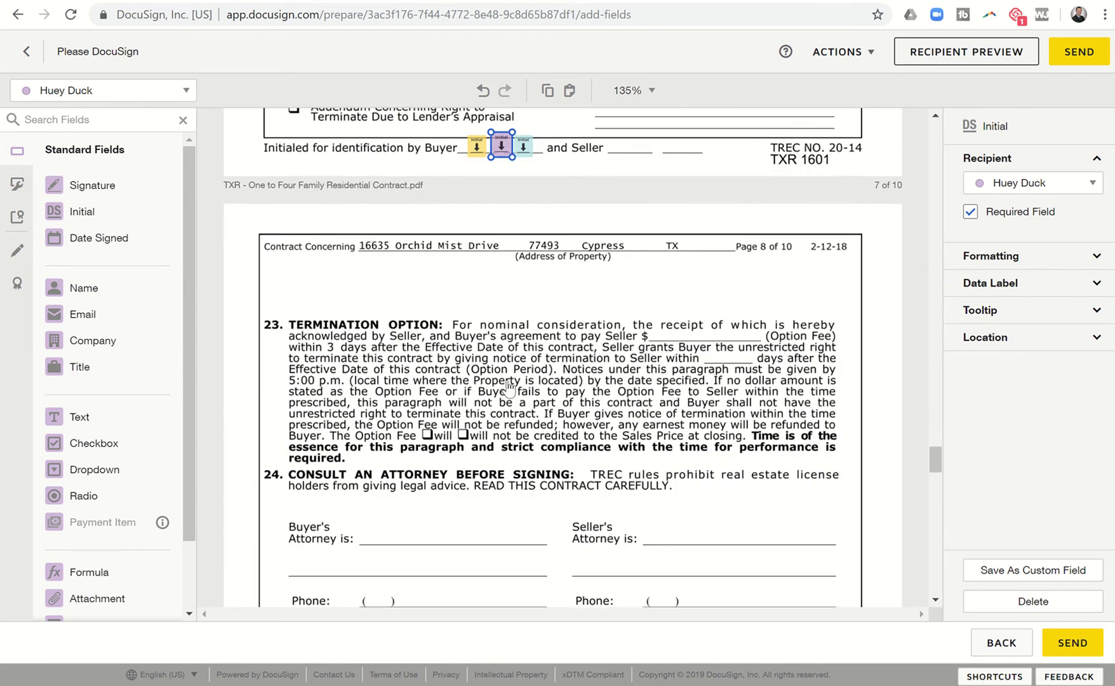
scroll(510, 386, down, 8)
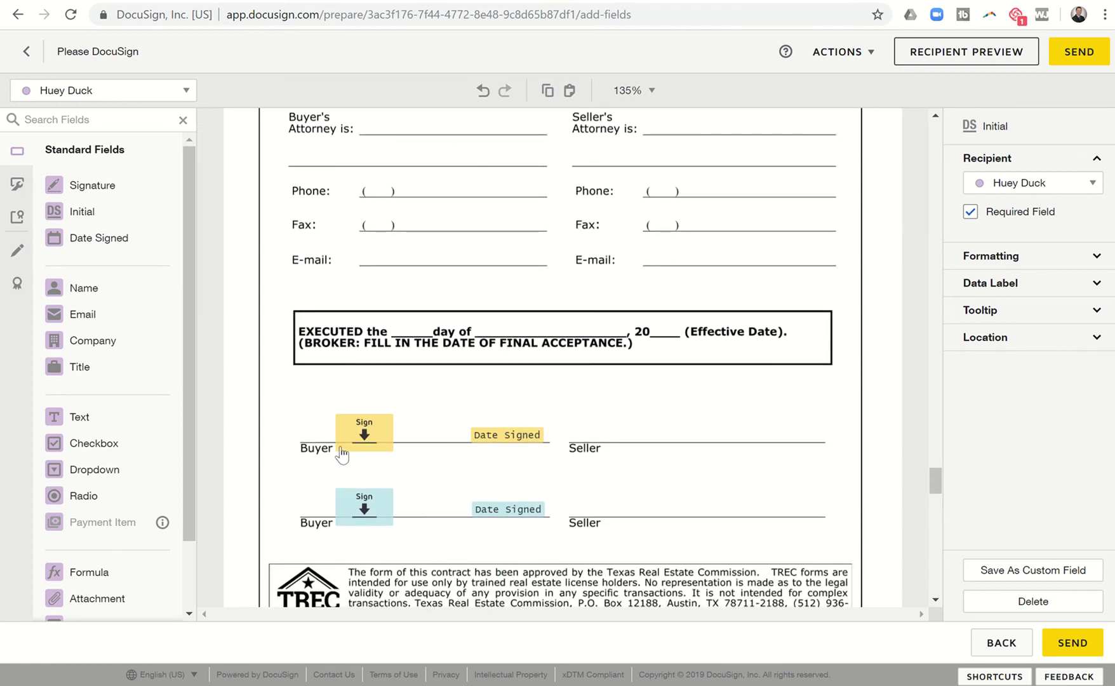
Add a Signature field and a Date Signed field for the third buyer between page 8's buyer lines.
mouse_move(70, 187)
mouse_down()
mouse_move(107, 192)
mouse_move(315, 488)
mouse_move(362, 520)
mouse_move(361, 500)
mouse_up()
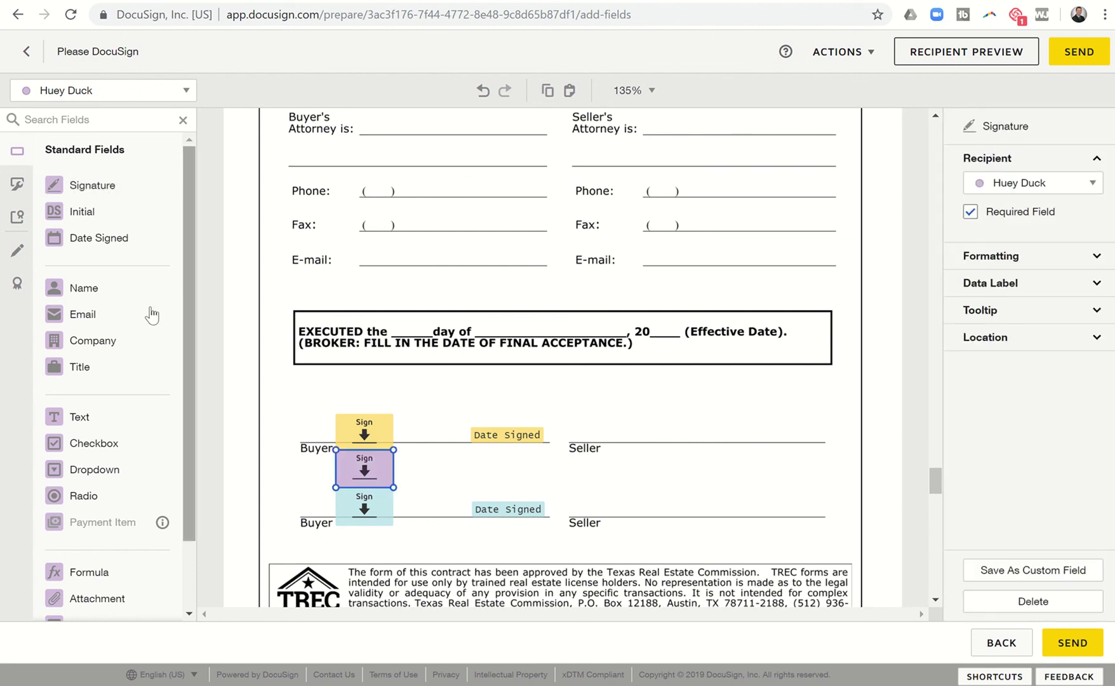
drag(109, 248, 473, 469)
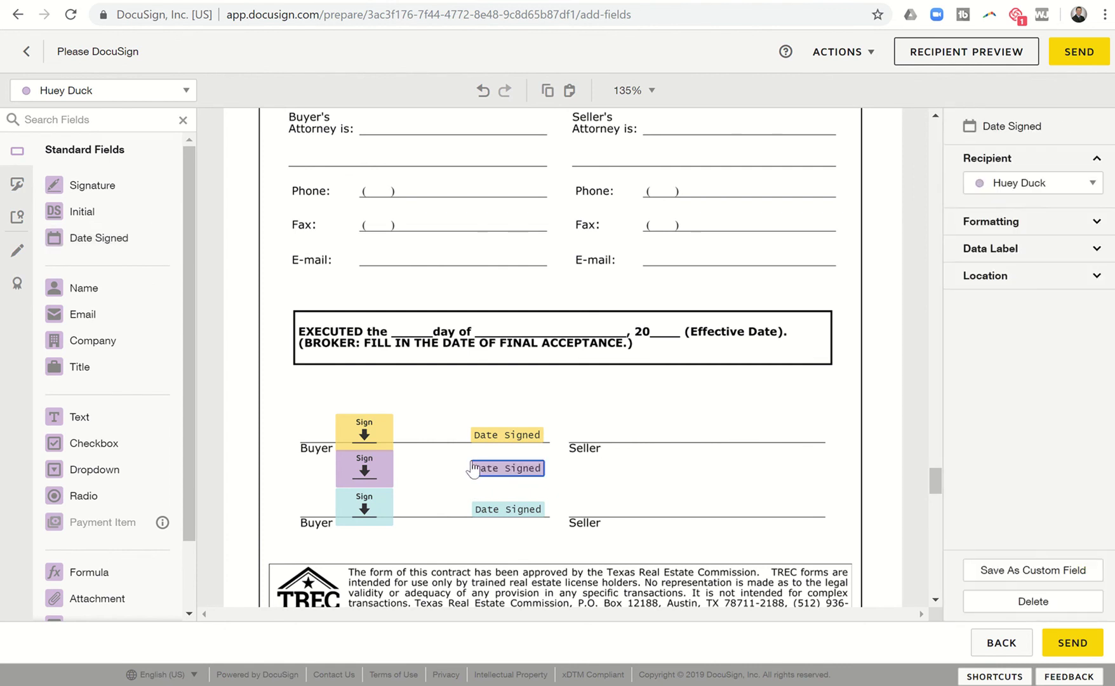
click(981, 58)
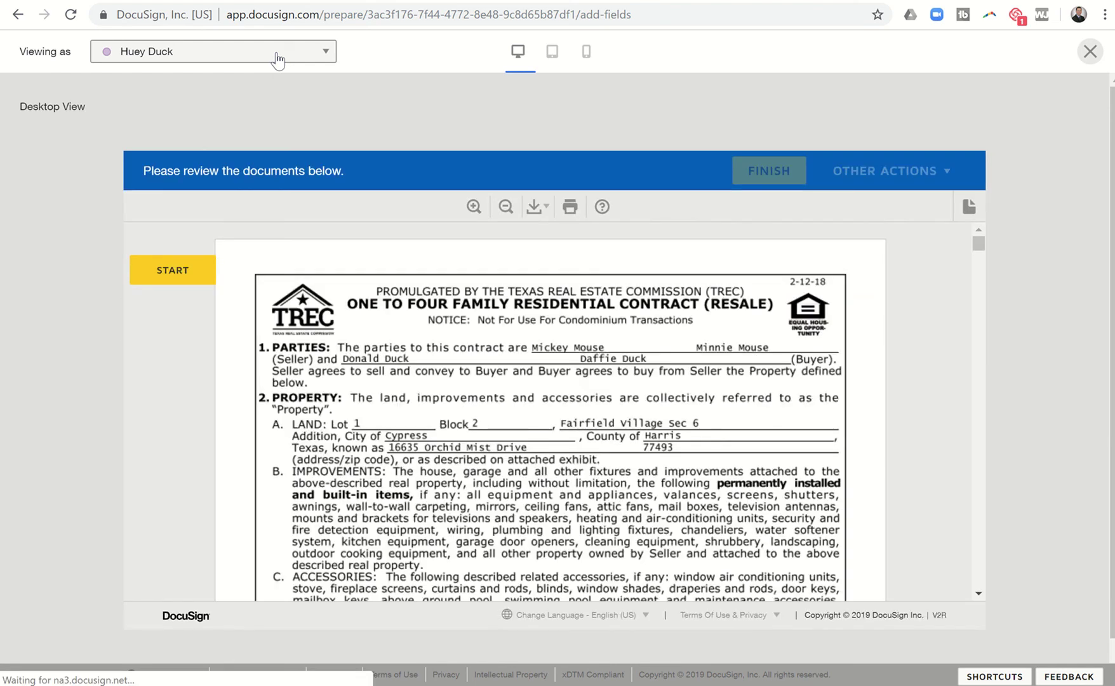
scroll(310, 331, down, 10)
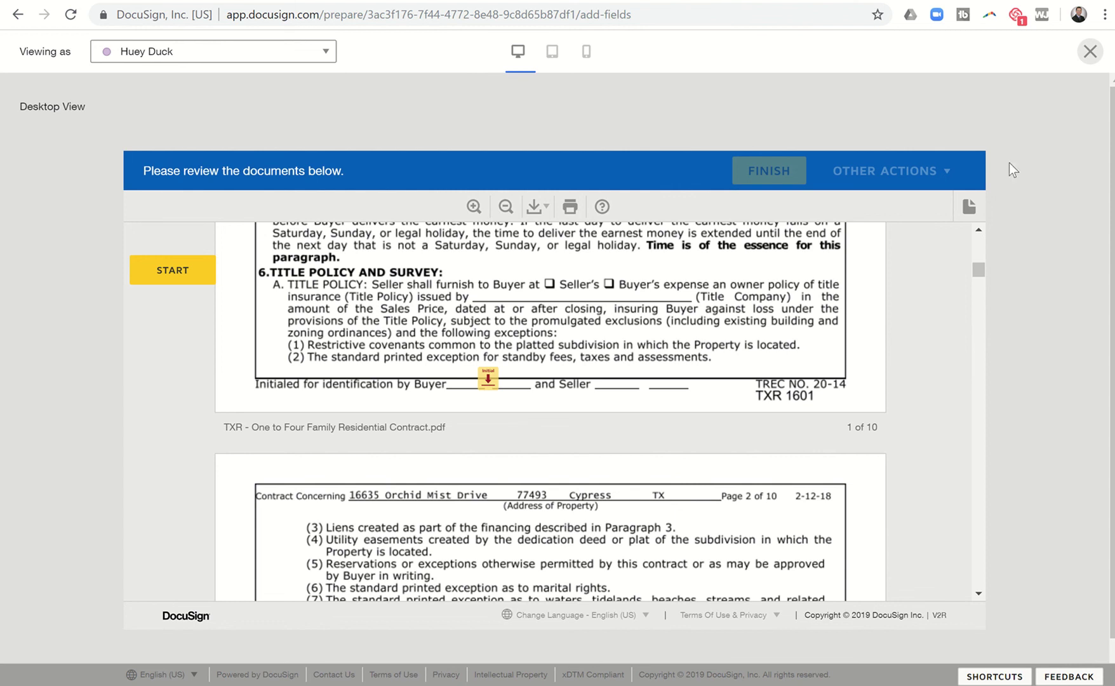
click(1090, 51)
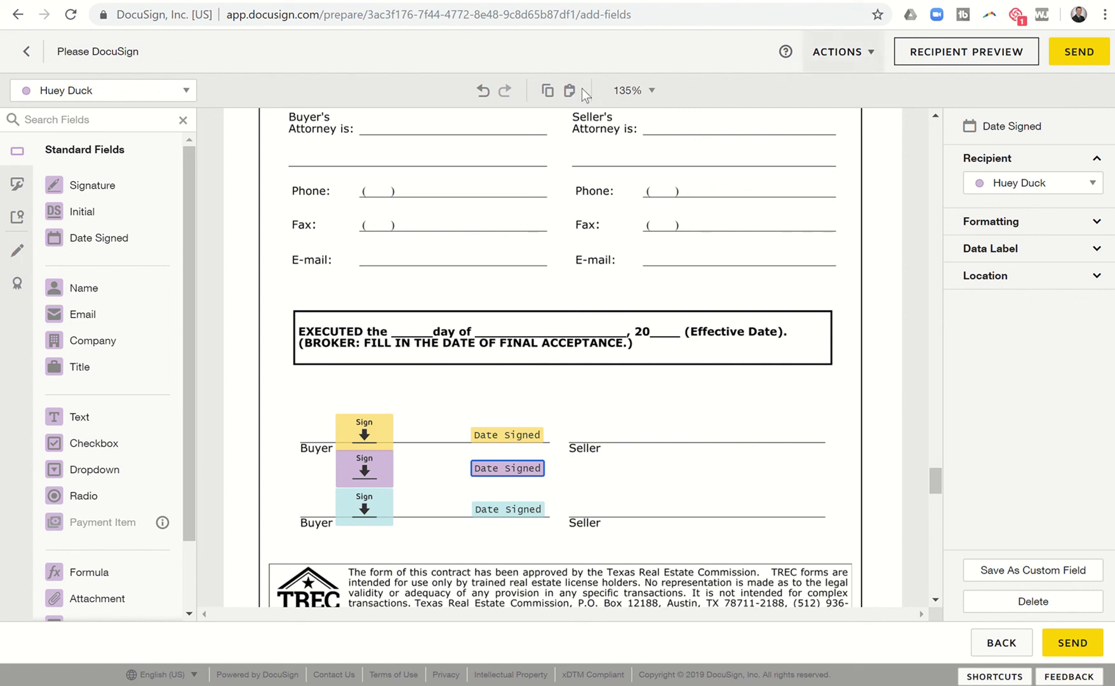
Back in recipient setup, add a fourth recipient with the buyer's full name and e-mail address.
click(30, 53)
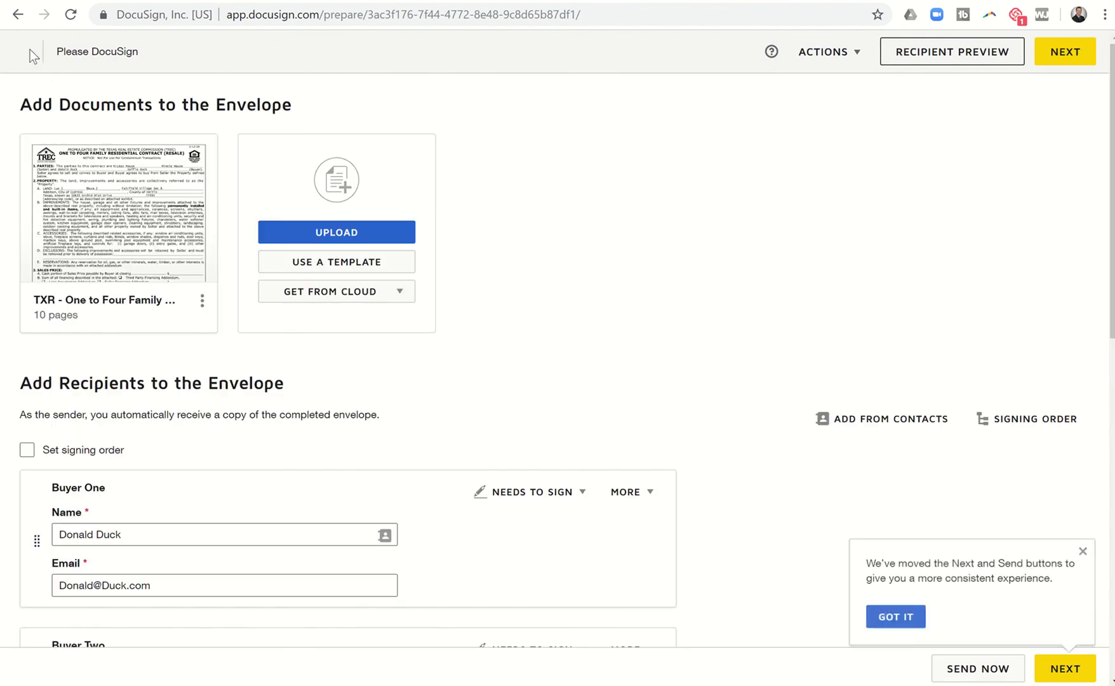
scroll(123, 289, down, 5)
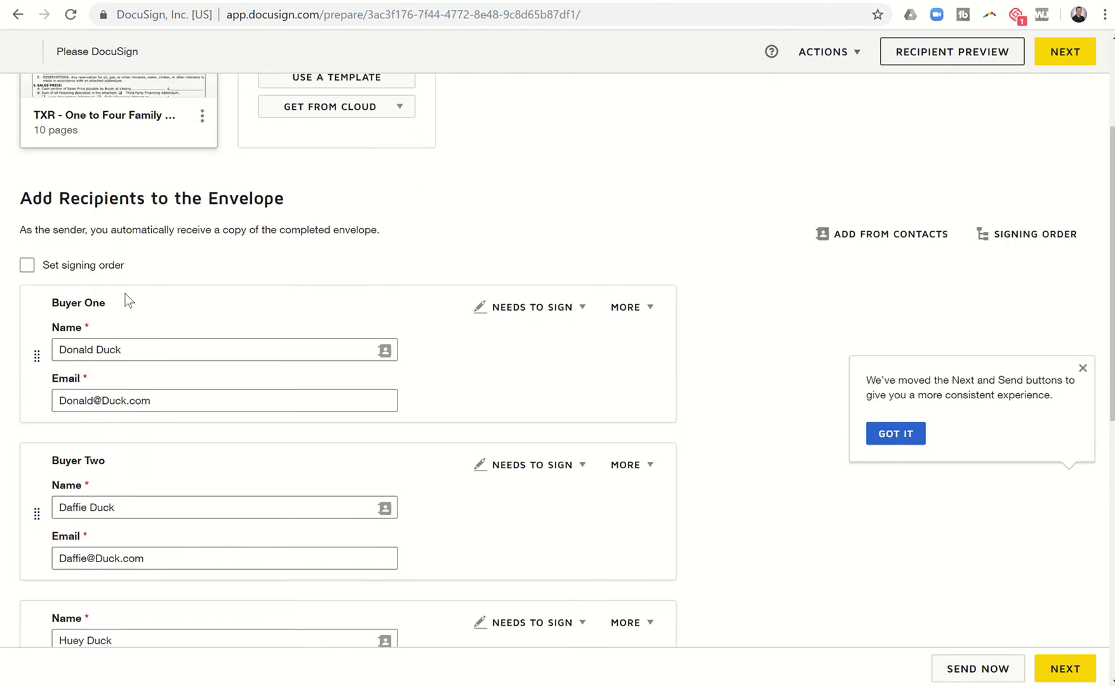
scroll(126, 294, down, 2)
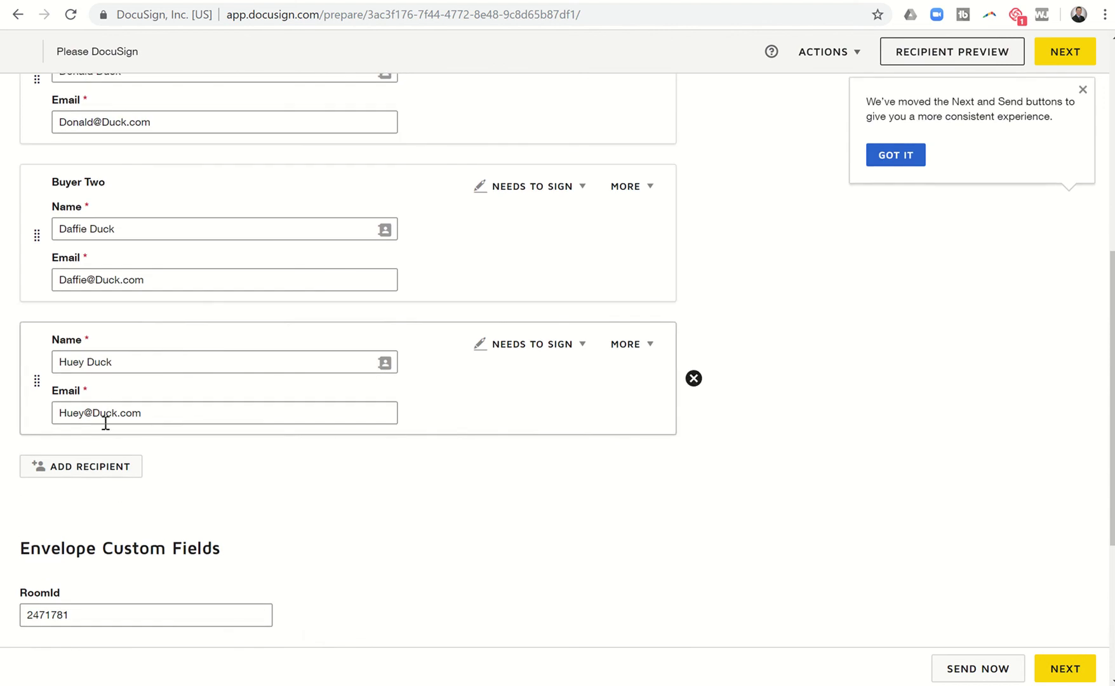
click(87, 470)
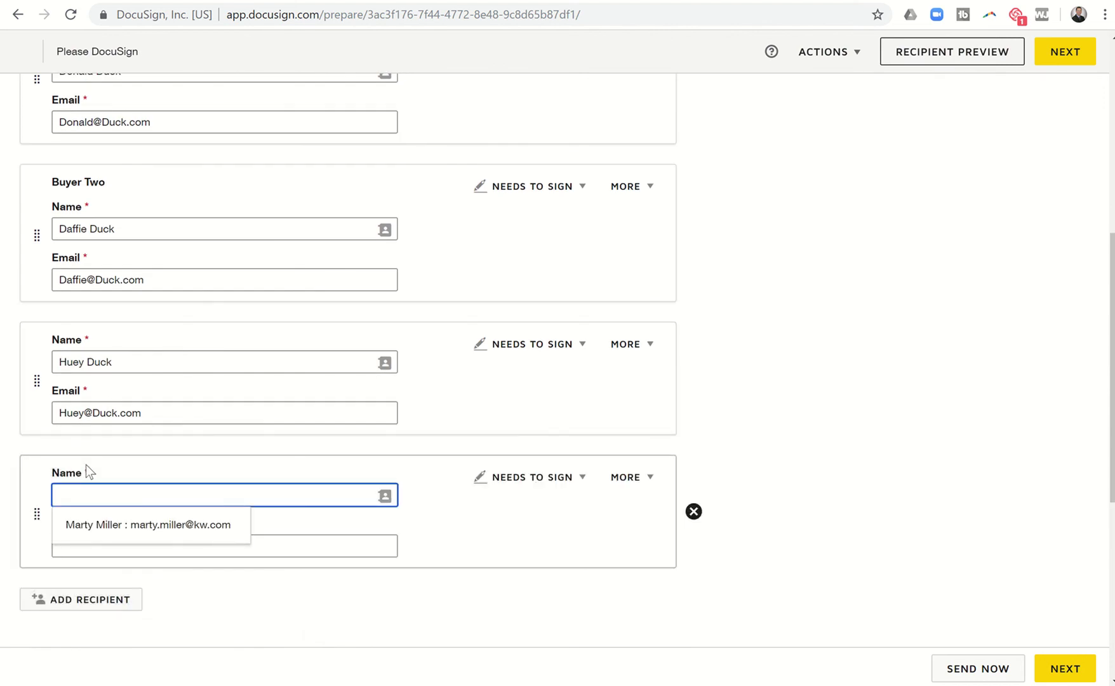
text(Dwey)
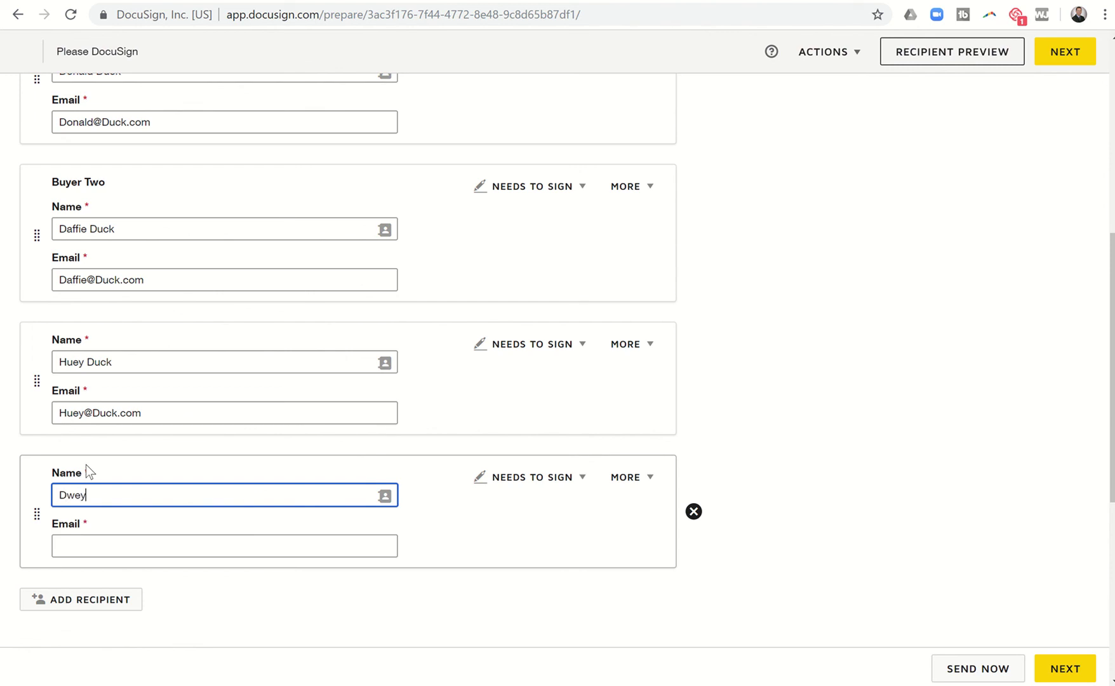
key(BackSpace)
key(BackSpace)
key(BackSpace)
text(ewey Duck)
key(Tab)
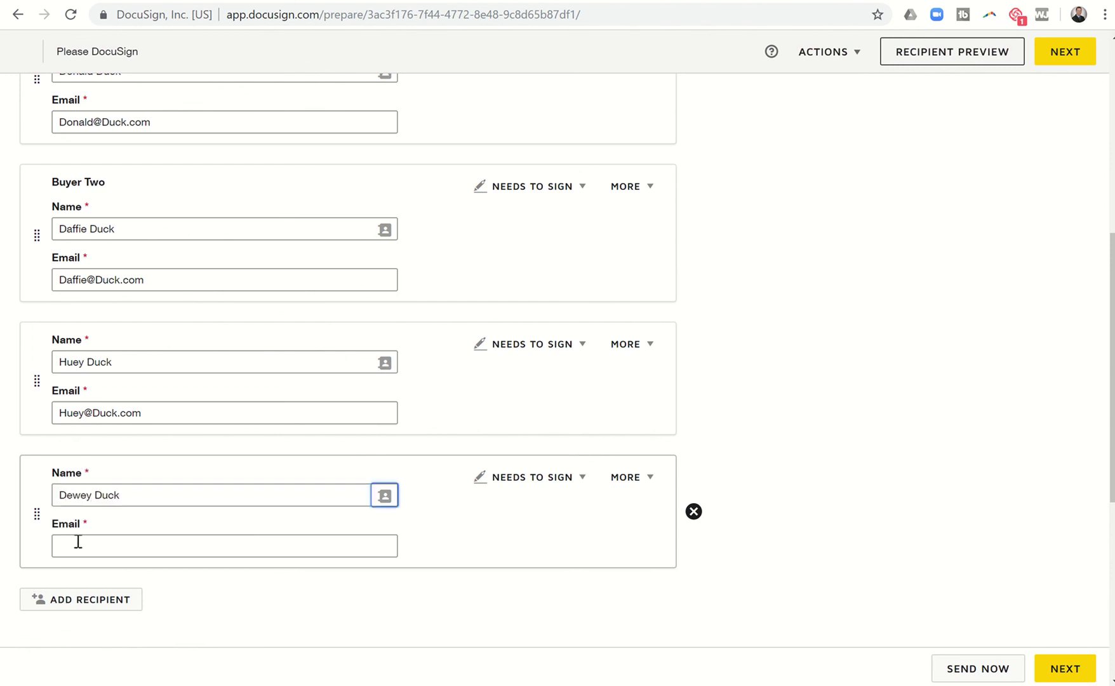
click(78, 541)
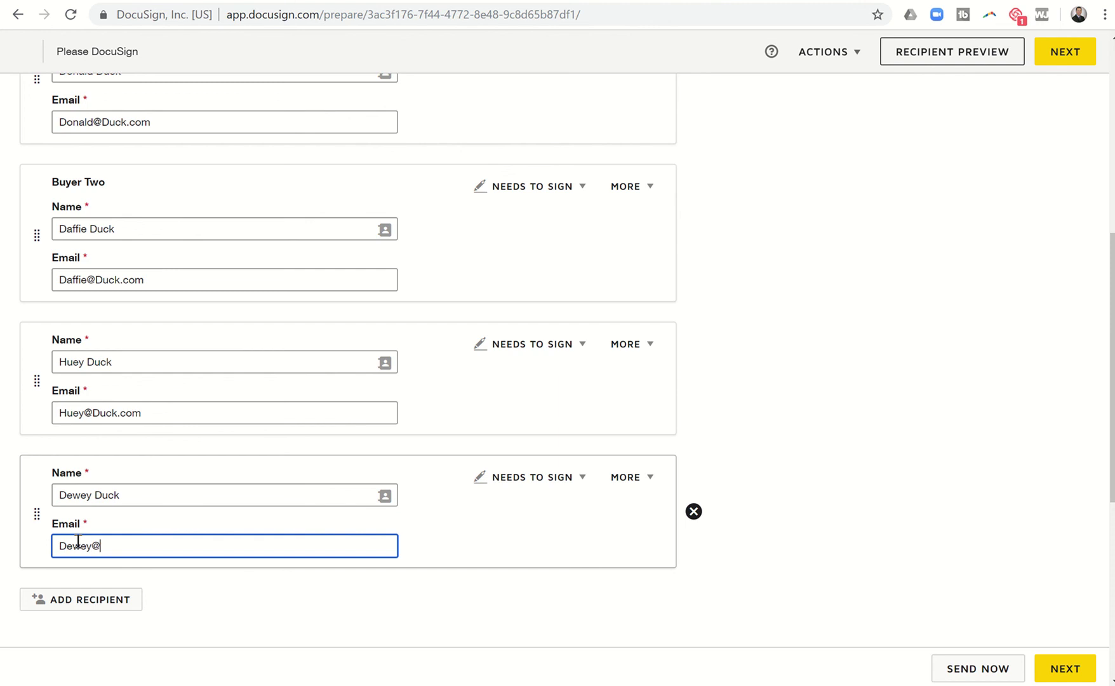
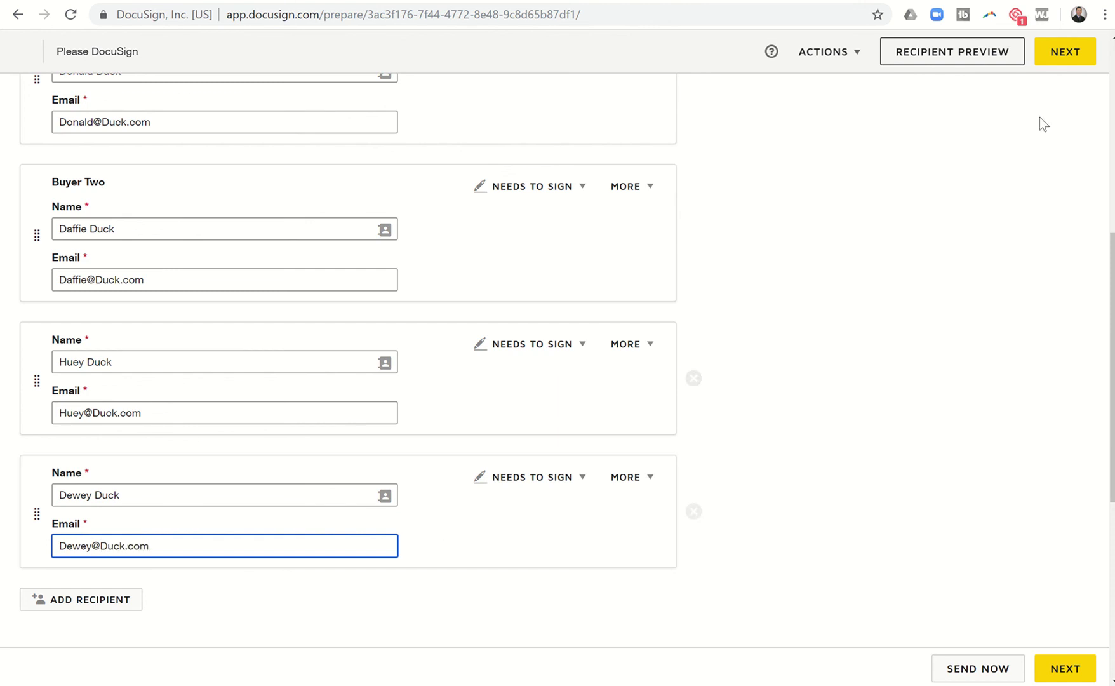
click(909, 259)
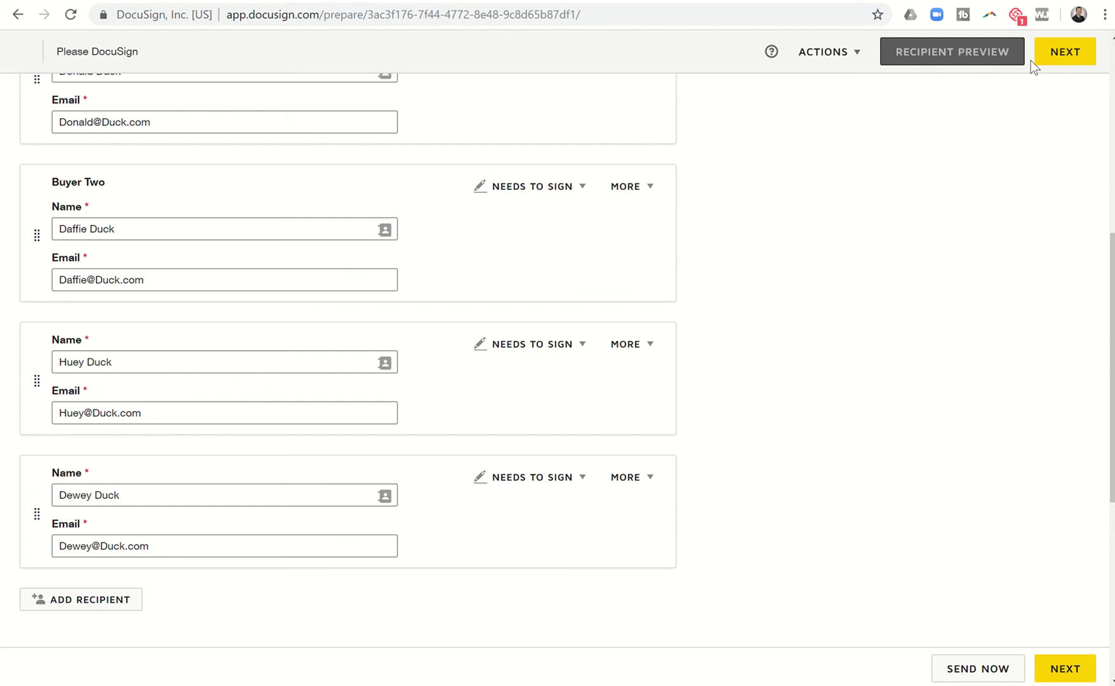
Continue to field placement and open the recipient list to find the fourth buyer.
click(1057, 60)
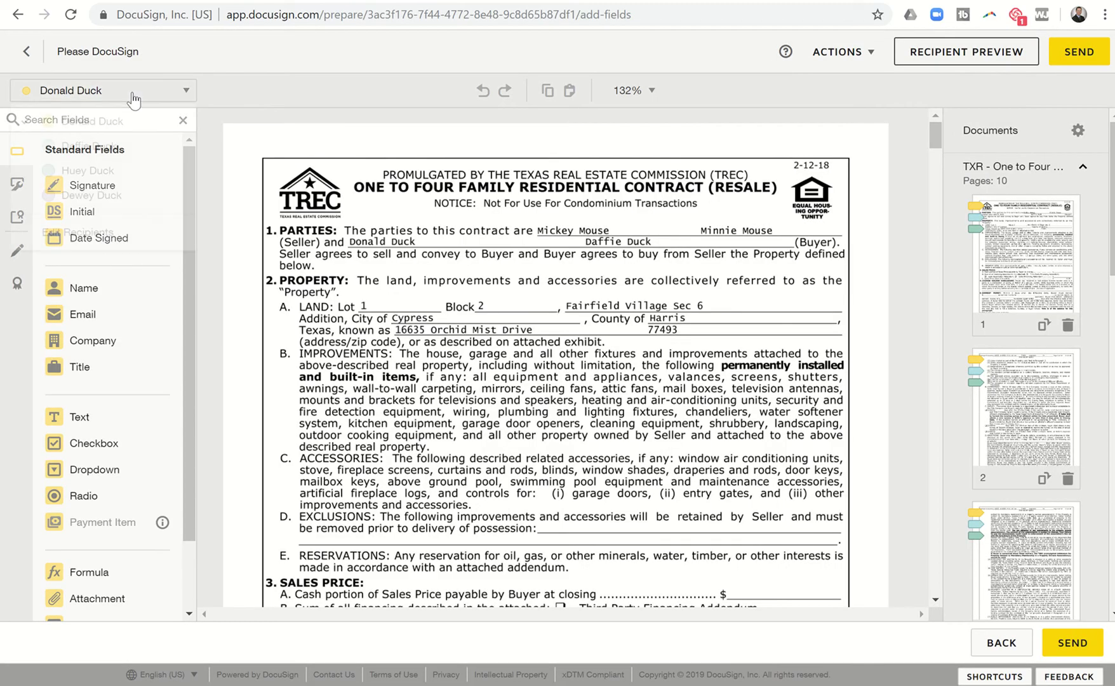
click(131, 95)
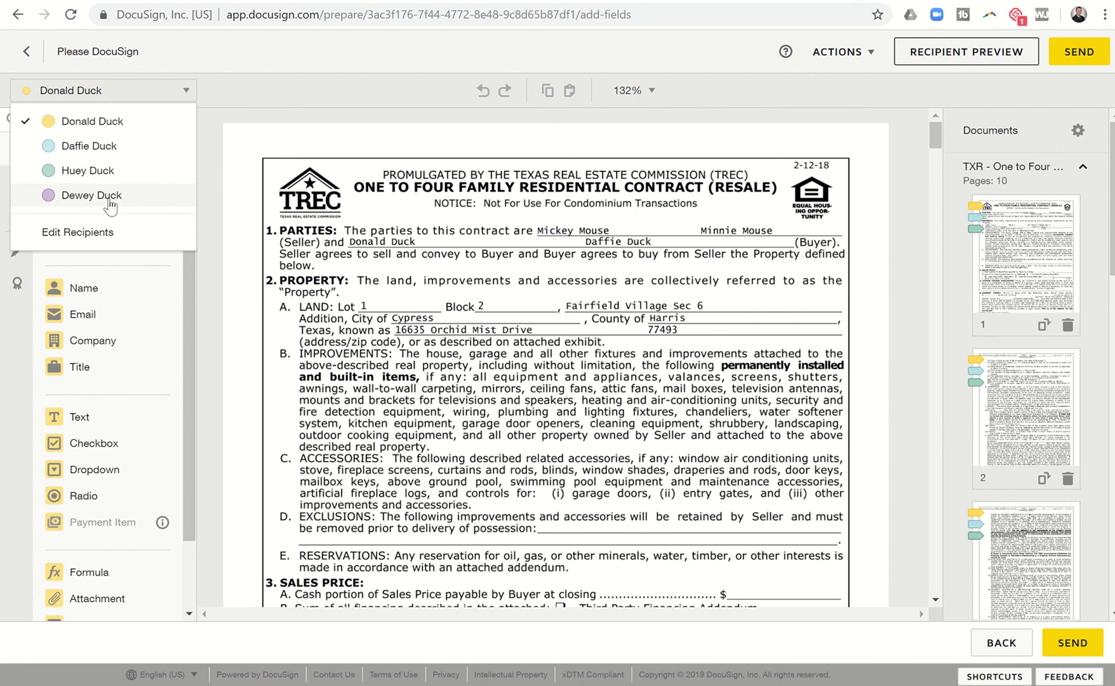
scroll(400, 339, down, 10)
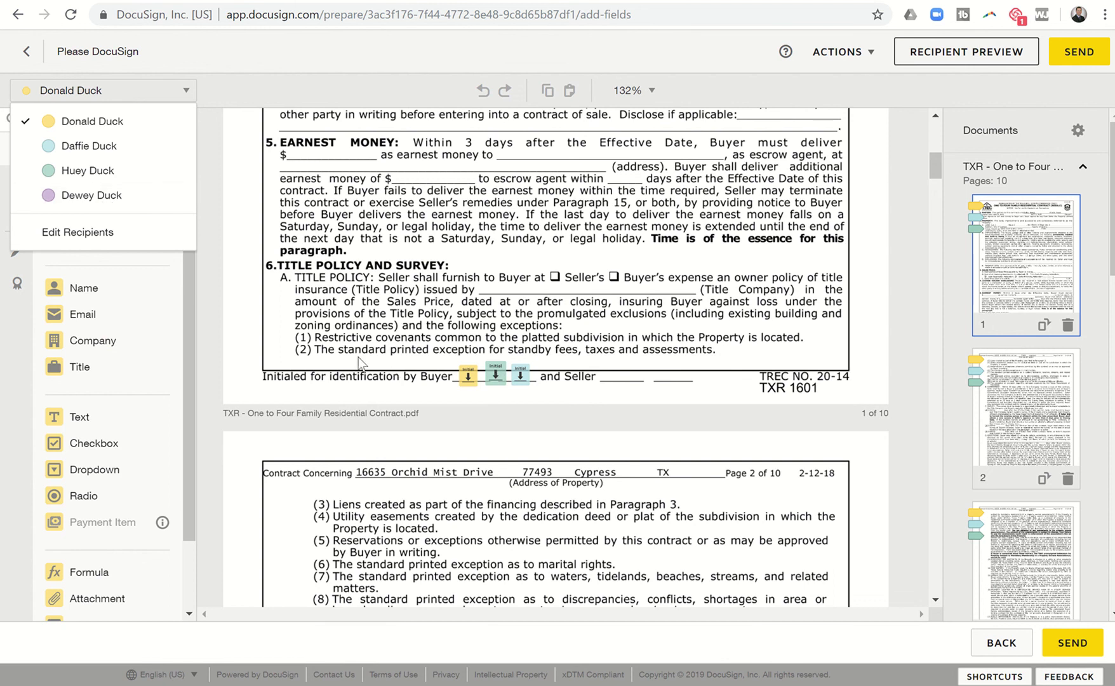
Select the fourth buyer and drop an Initial field on page 1's buyer initials line.
click(89, 195)
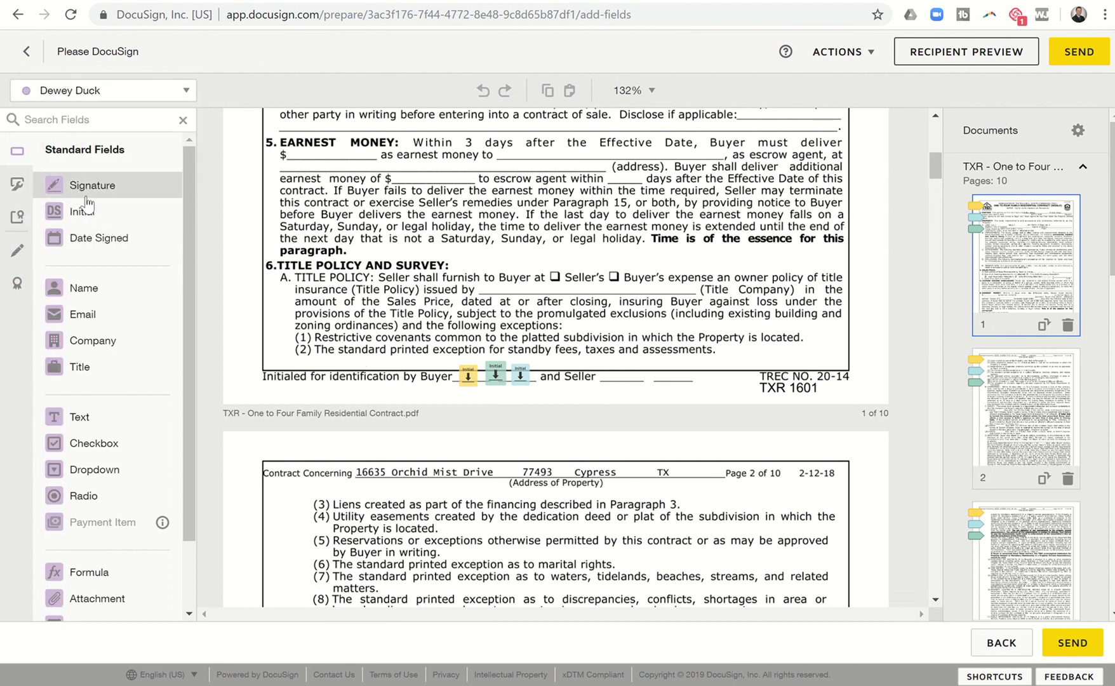
drag(88, 208, 446, 386)
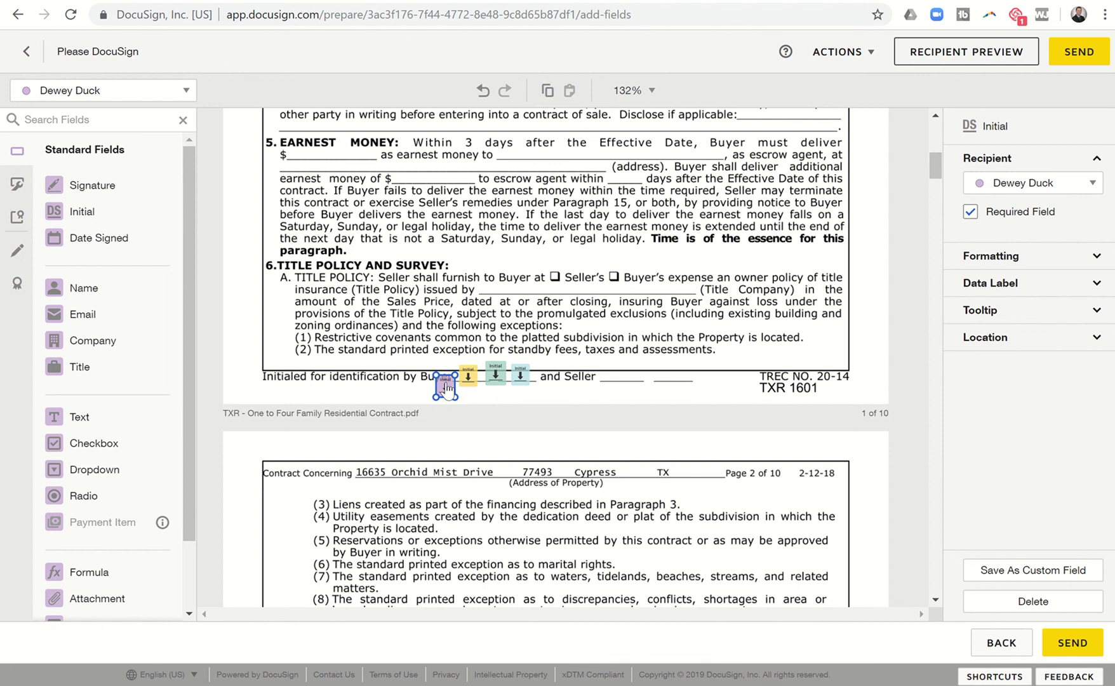